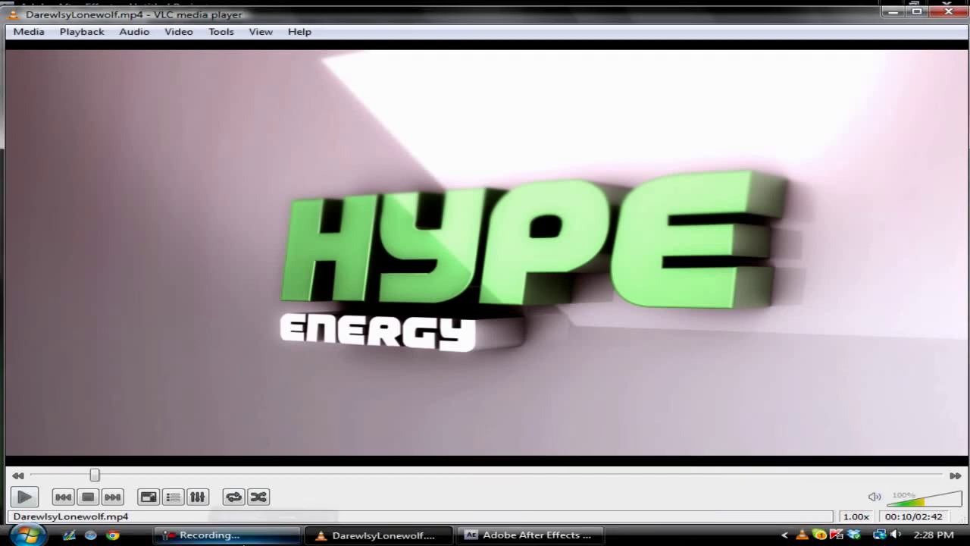
Bring the After Effects window to the front from the taskbar
{"action": "left_click", "coordinate": [231, 534]}
{"action": "left_click", "coordinate": [233, 534]}
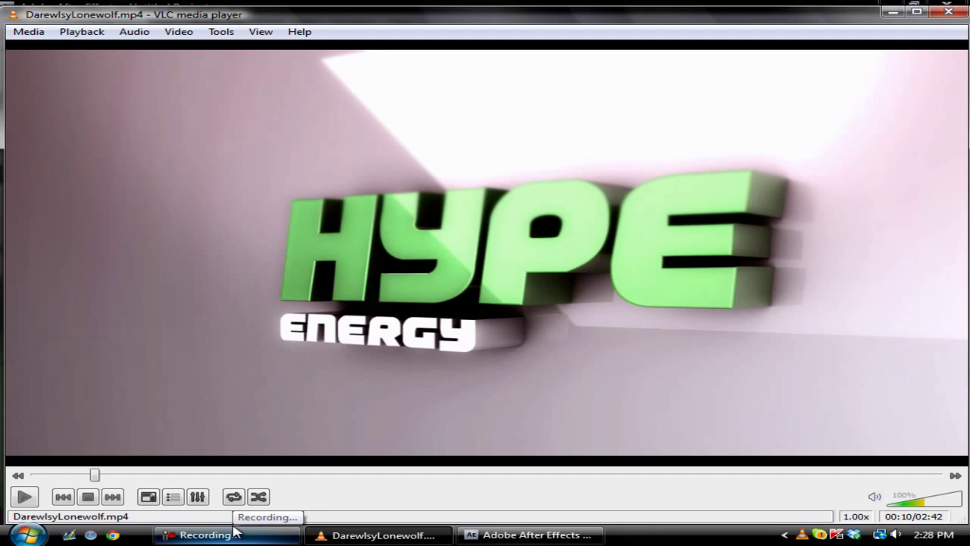
{"action": "left_click", "coordinate": [489, 535]}
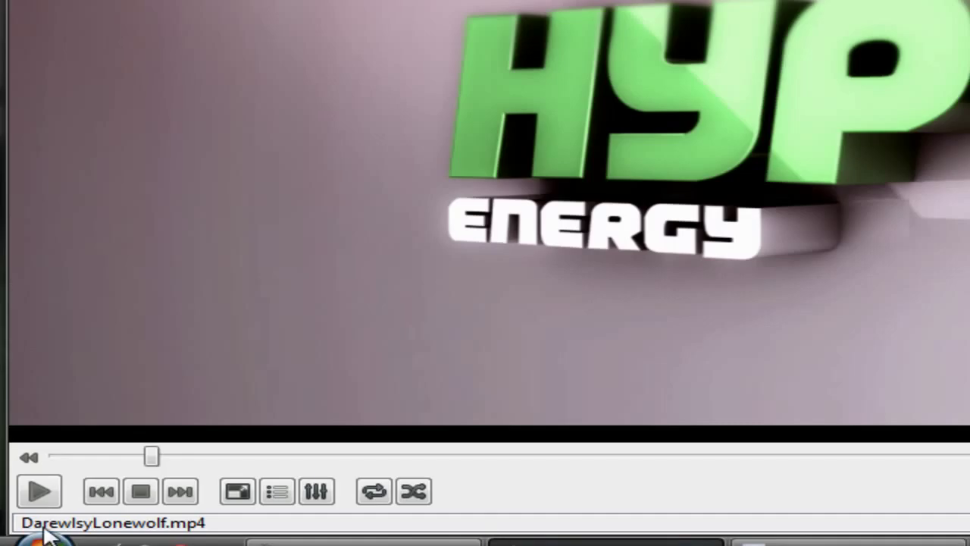
Play and scrub through the zigzag transition example in VLC, then close the player
{"action": "left_click", "coordinate": [43, 492]}
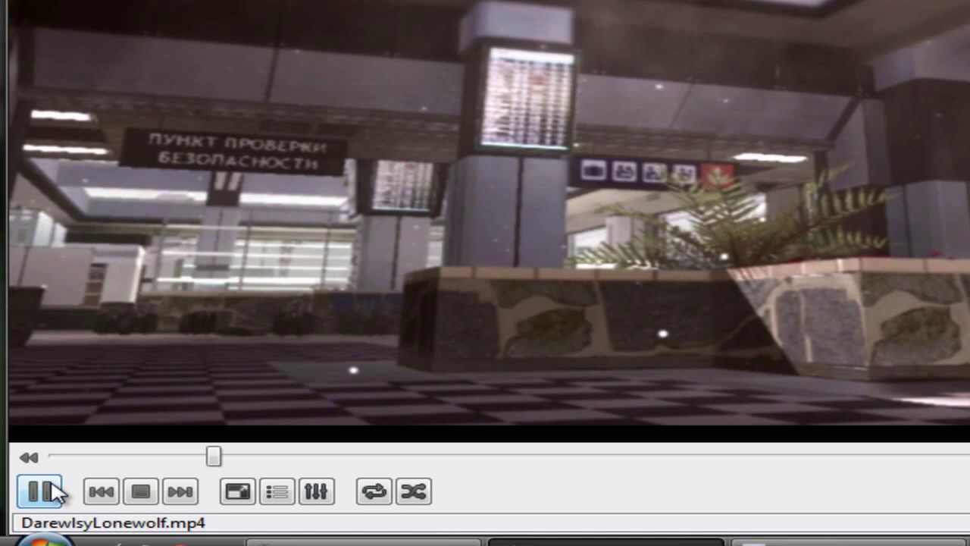
{"action": "left_click", "coordinate": [57, 491]}
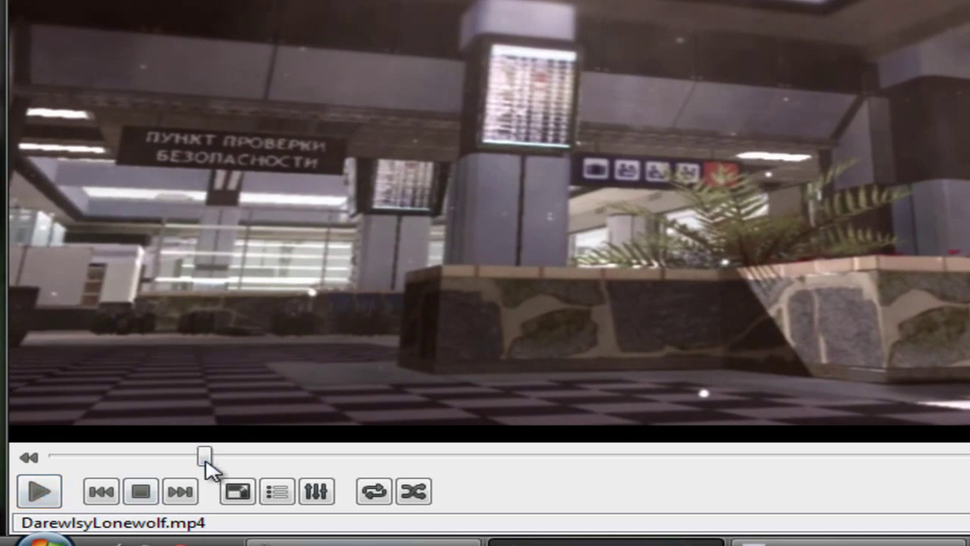
{"action": "left_click", "coordinate": [211, 458]}
{"action": "left_click", "coordinate": [194, 458]}
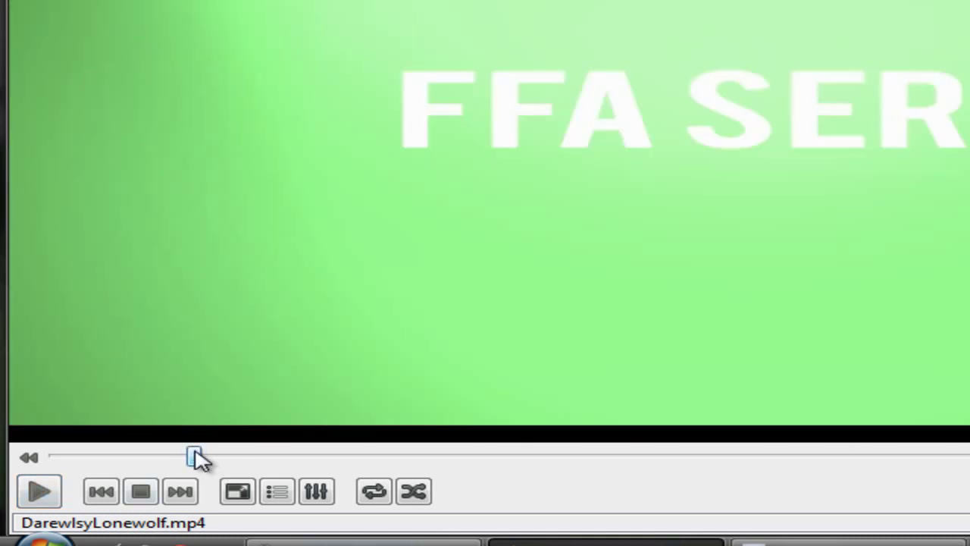
{"action": "left_click", "coordinate": [54, 494]}
{"action": "left_click", "coordinate": [54, 493]}
{"action": "right_click", "coordinate": [575, 542]}
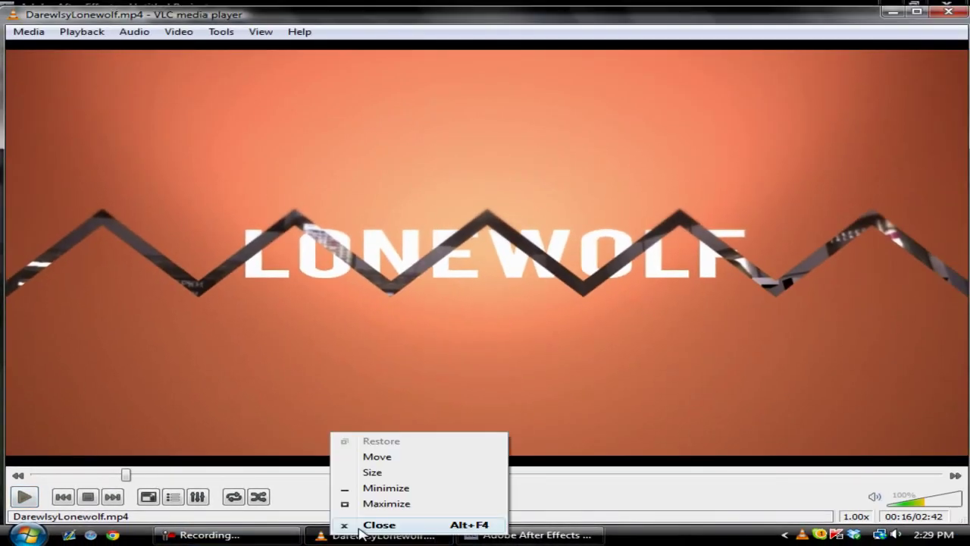
{"action": "left_click", "coordinate": [364, 525]}
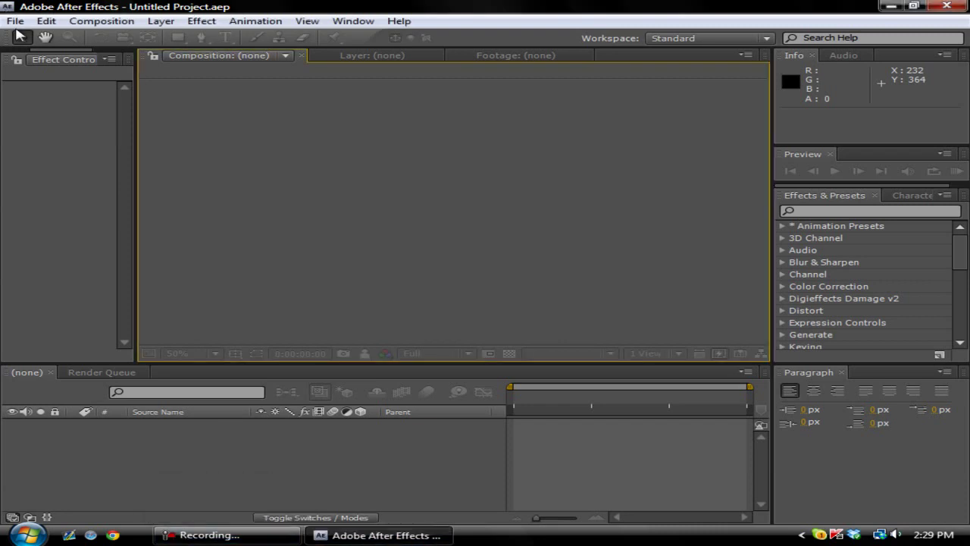
Create the 1280×720 composition Comp 1 after adjusting its duration
{"action": "left_click", "coordinate": [16, 21]}
{"action": "mouse_move", "coordinate": [125, 36]}
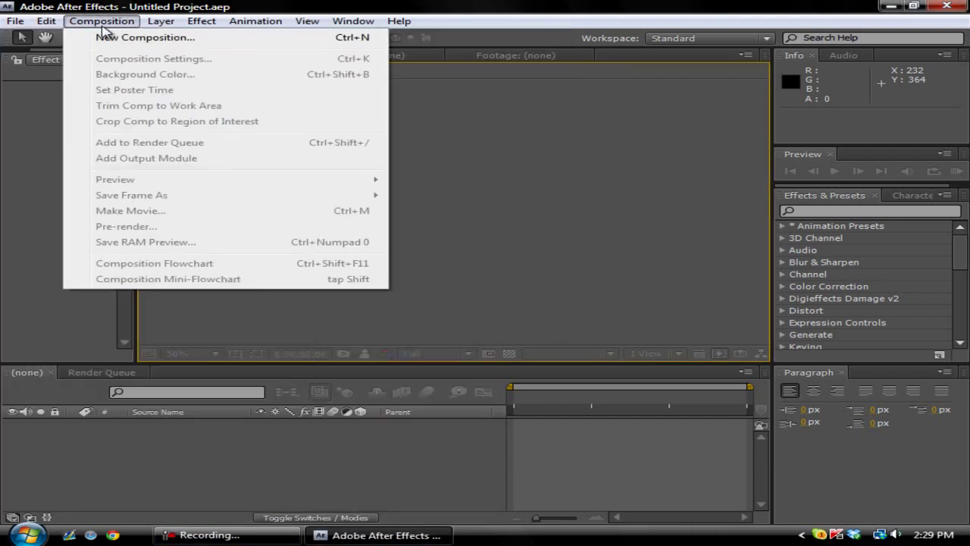
{"action": "left_click", "coordinate": [107, 36]}
{"action": "double_click", "coordinate": [400, 342]}
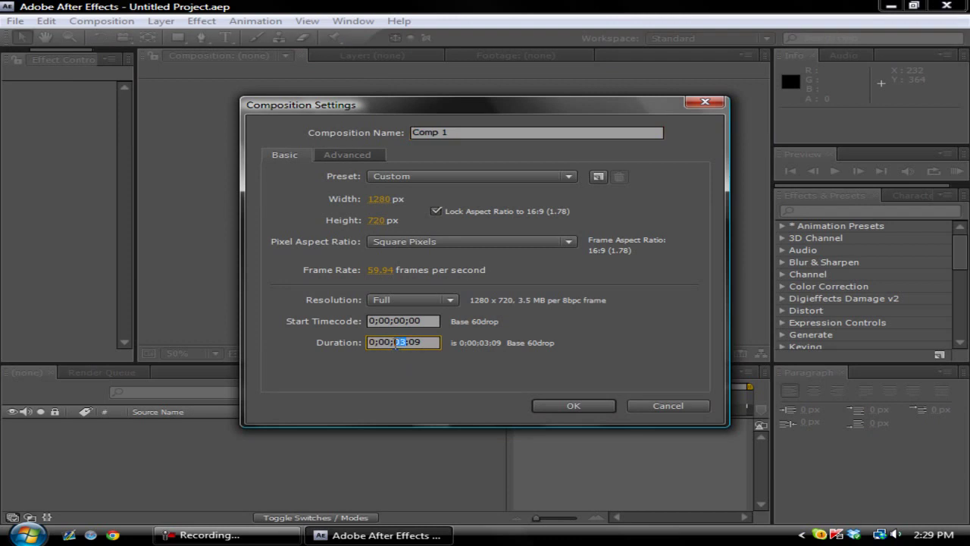
{"action": "left_click", "coordinate": [570, 405]}
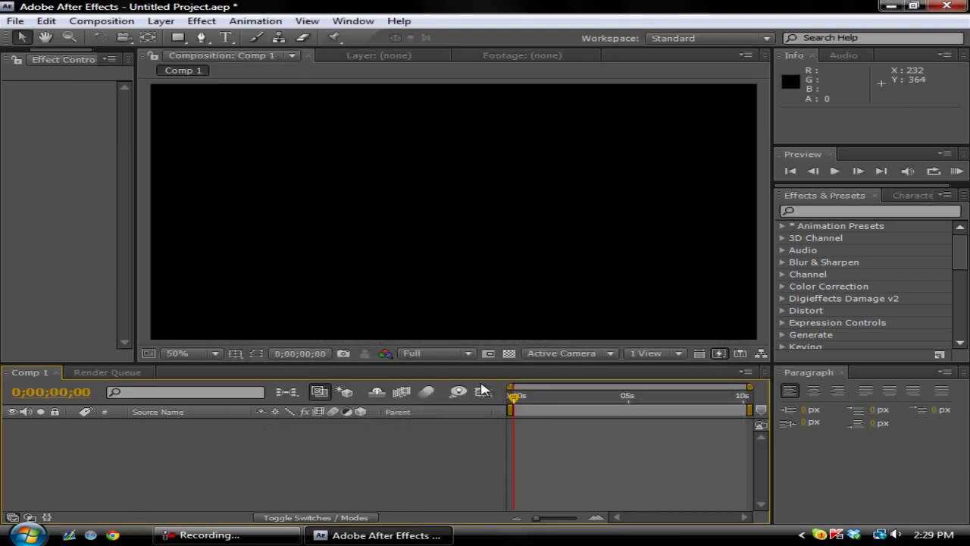
Add a new black solid layer, Black Solid 1, to Comp 1
{"action": "left_click", "coordinate": [161, 21]}
{"action": "mouse_move", "coordinate": [191, 37]}
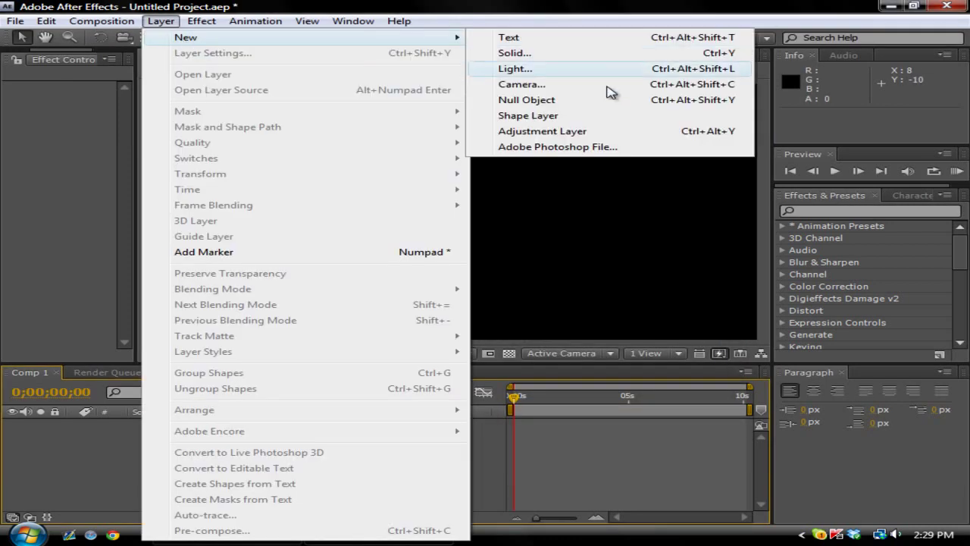
{"action": "left_click", "coordinate": [530, 52]}
{"action": "left_click", "coordinate": [530, 391]}
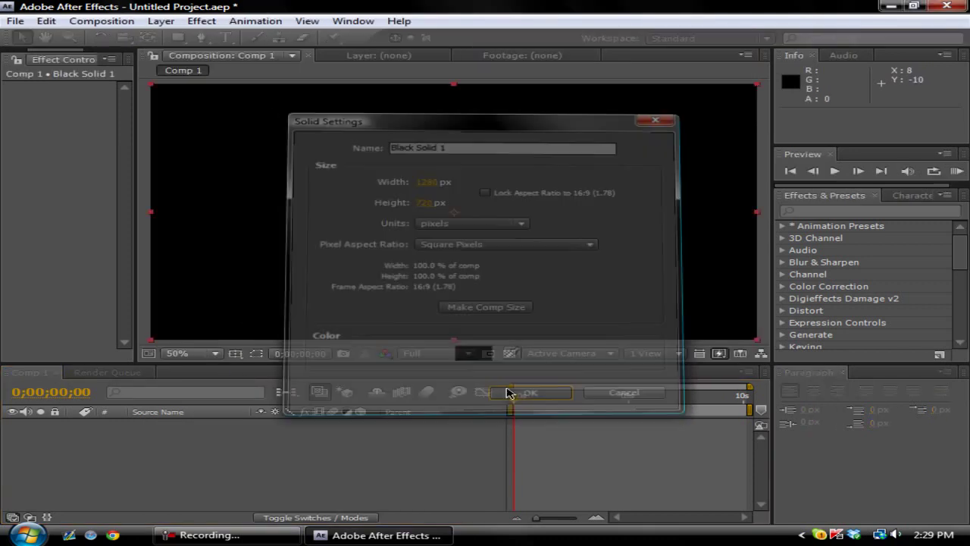
{"action": "left_click", "coordinate": [198, 21]}
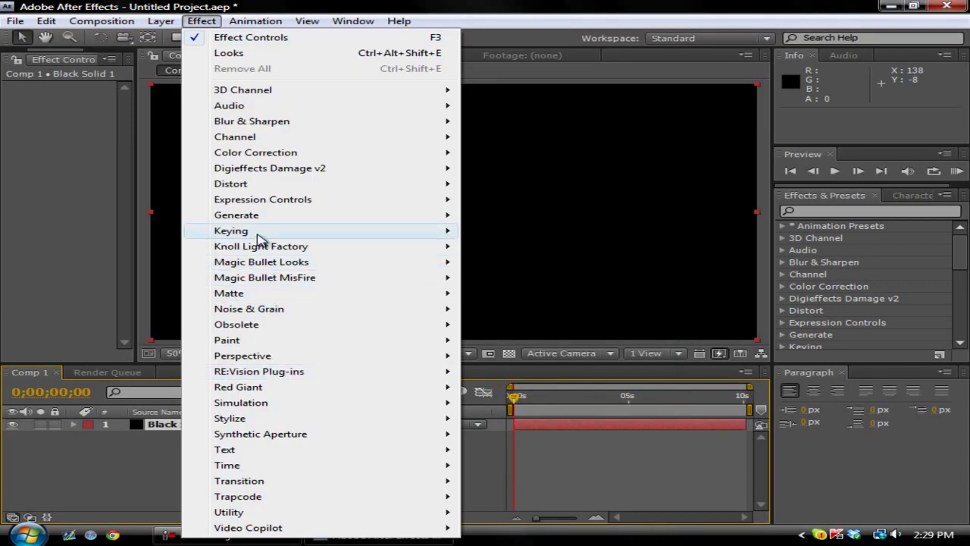
Apply the Ramp effect to the solid and set Ramp Shape to Radial Ramp
{"action": "mouse_move", "coordinate": [254, 219]}
{"action": "left_click", "coordinate": [476, 469]}
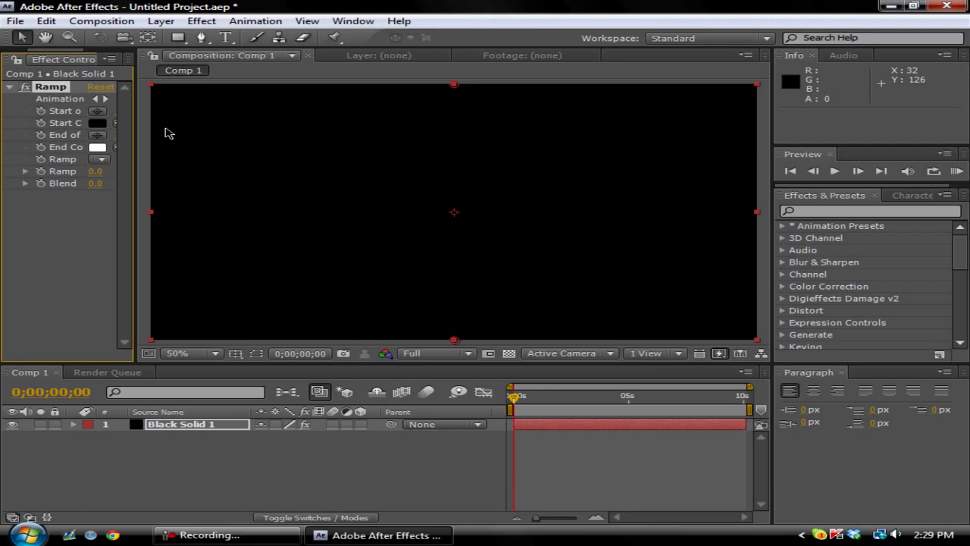
{"action": "left_click_drag", "start_coordinate": [132, 132], "coordinate": [210, 125]}
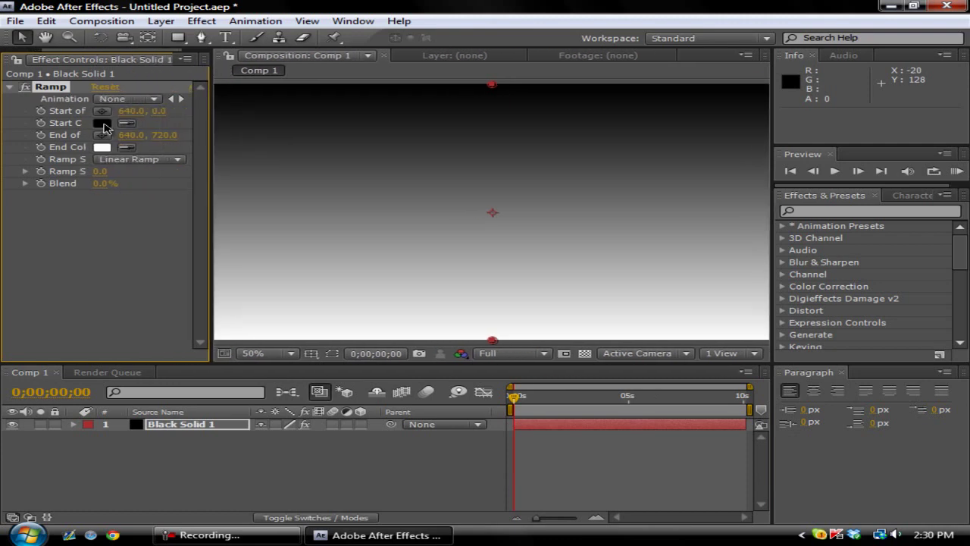
{"action": "left_click", "coordinate": [148, 161]}
{"action": "left_click", "coordinate": [134, 177]}
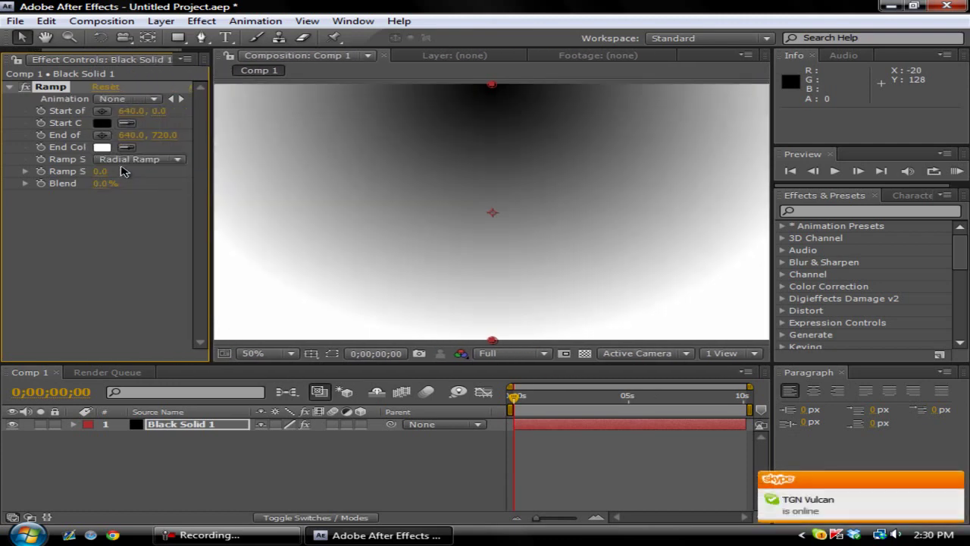
Set the ramp's Start Color to bright orange and its End Color to black
{"action": "left_click", "coordinate": [101, 123]}
{"action": "left_click", "coordinate": [409, 338]}
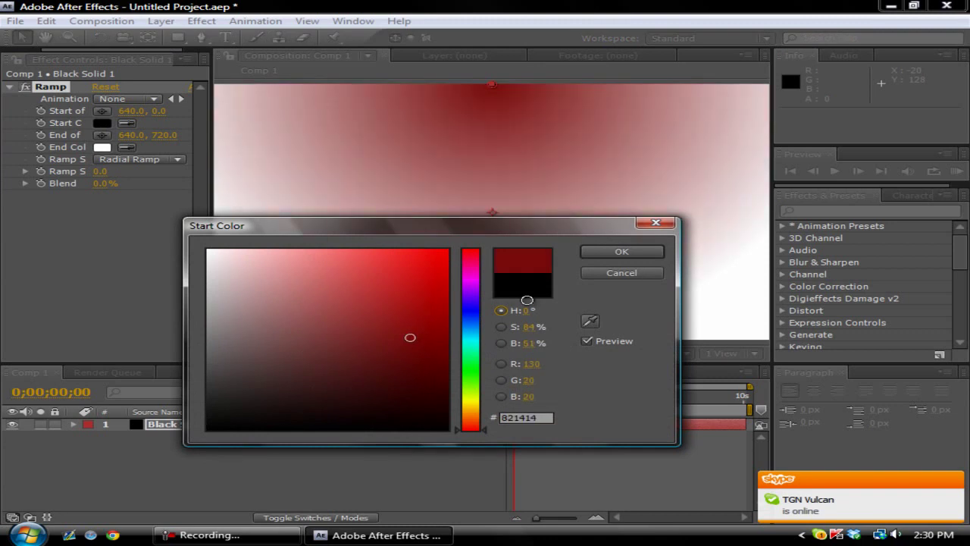
{"action": "left_click", "coordinate": [445, 296]}
{"action": "left_click", "coordinate": [447, 342]}
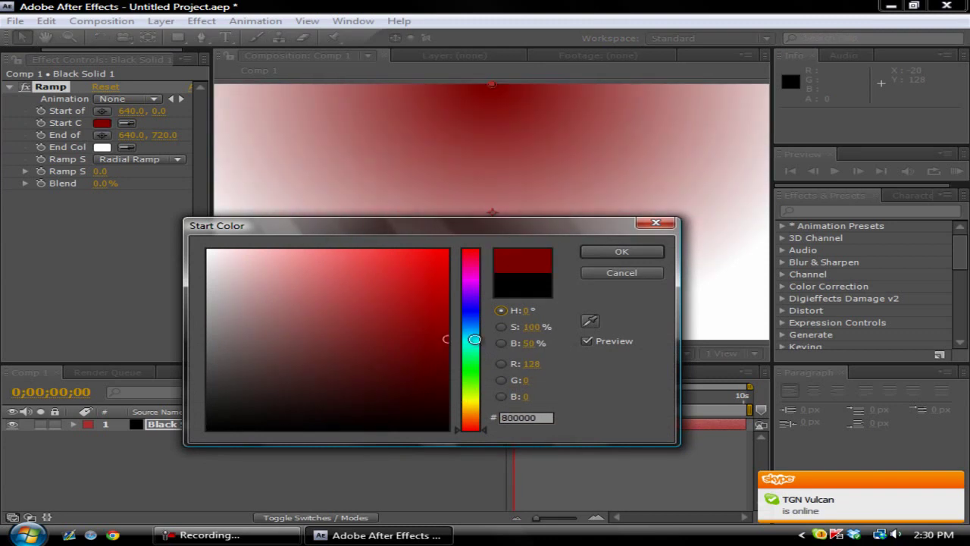
{"action": "left_click_drag", "start_coordinate": [472, 336], "coordinate": [494, 422]}
{"action": "left_click", "coordinate": [447, 250]}
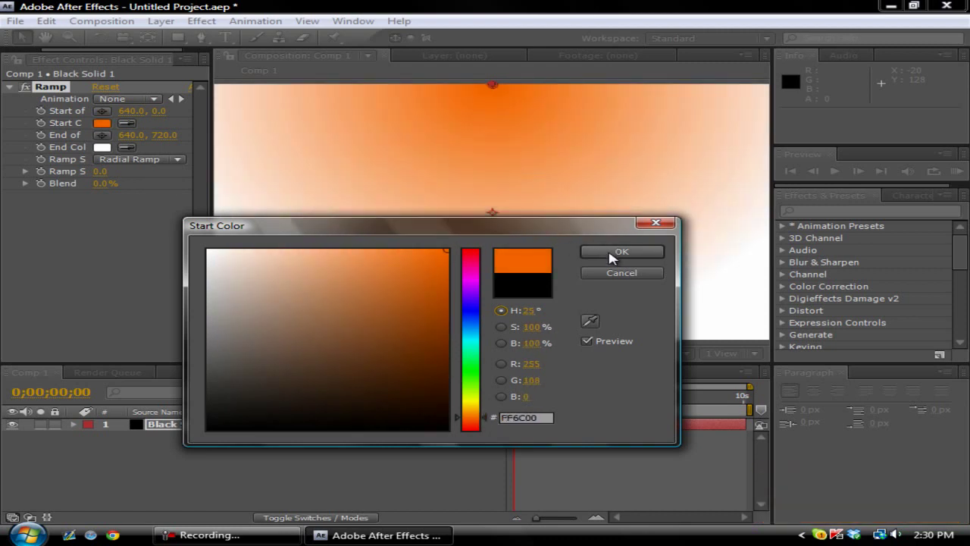
{"action": "left_click", "coordinate": [621, 251]}
{"action": "left_click", "coordinate": [102, 148]}
{"action": "left_click_drag", "start_coordinate": [260, 347], "coordinate": [207, 430]}
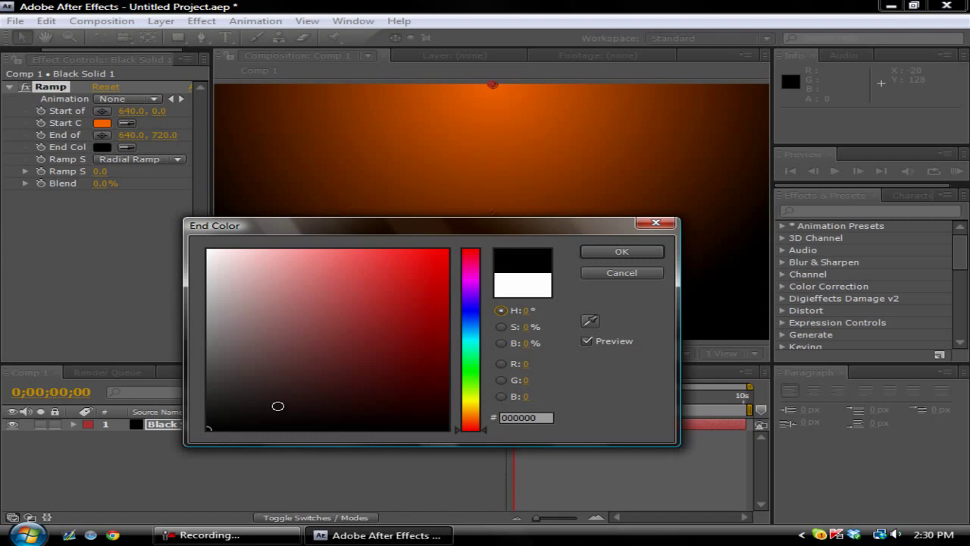
{"action": "left_click", "coordinate": [617, 251]}
Centre the ramp start at 640, 372 and drag the end outward so orange fills the frame
{"action": "key", "text": "comma"}
{"action": "key", "text": "comma"}
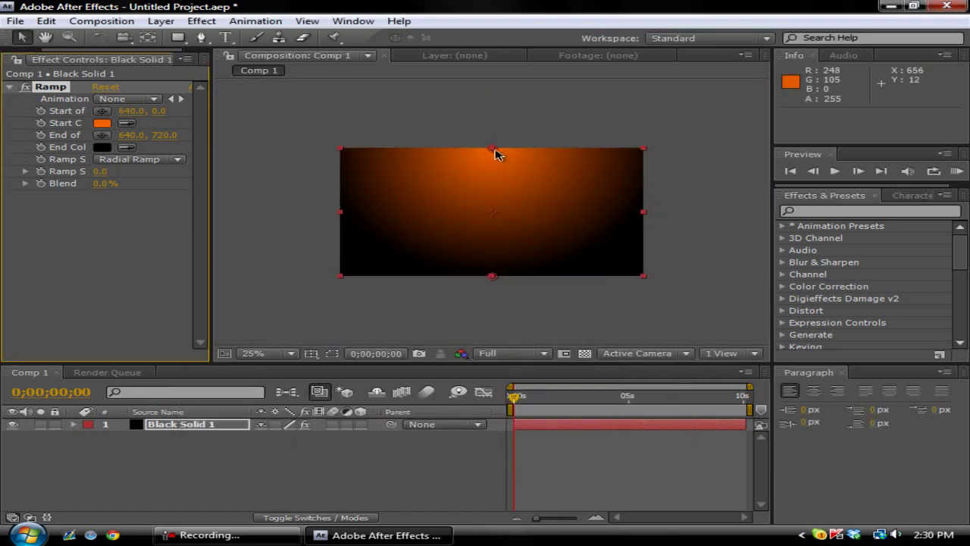
{"action": "left_click_drag", "start_coordinate": [494, 150], "coordinate": [493, 214]}
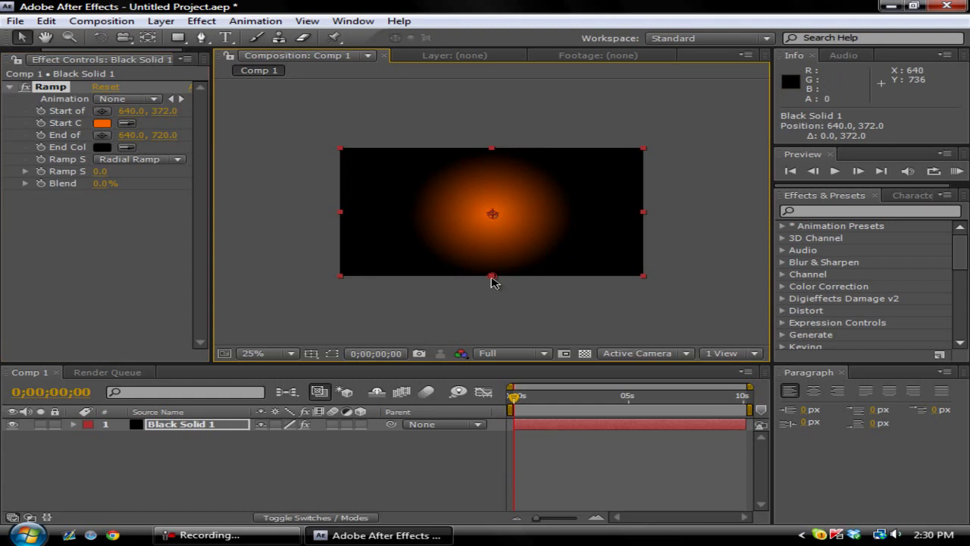
{"action": "left_click_drag", "start_coordinate": [492, 282], "coordinate": [536, 508]}
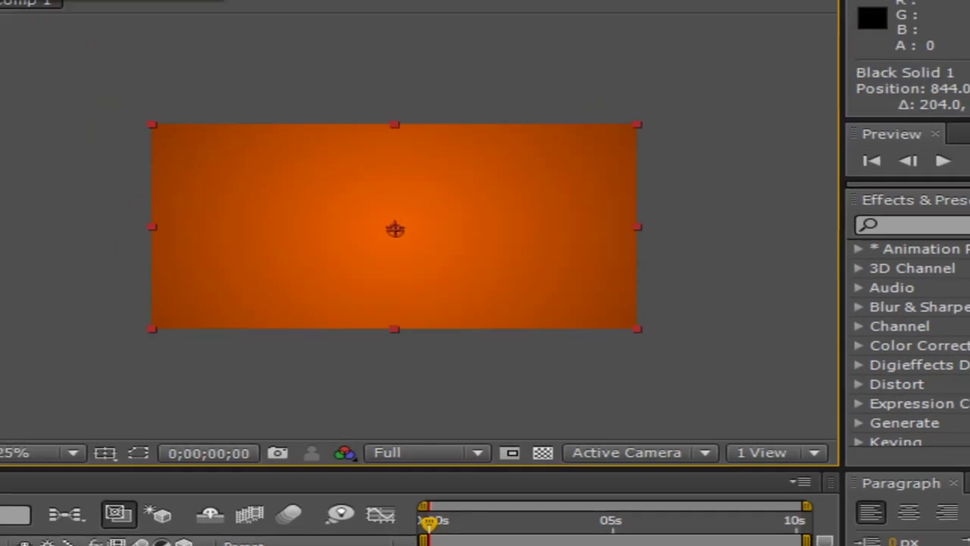
Type the white title THEBOLTFX, fix the typo, and centre it on the orange card
{"action": "key", "text": "ctrl+t"}
{"action": "left_click", "coordinate": [417, 241]}
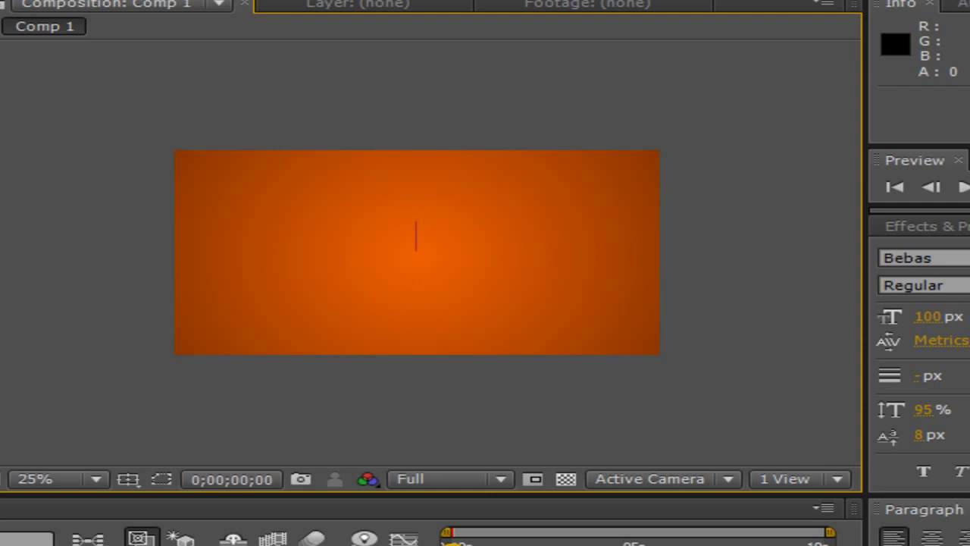
{"action": "type", "text": "THEBOLTFI"}
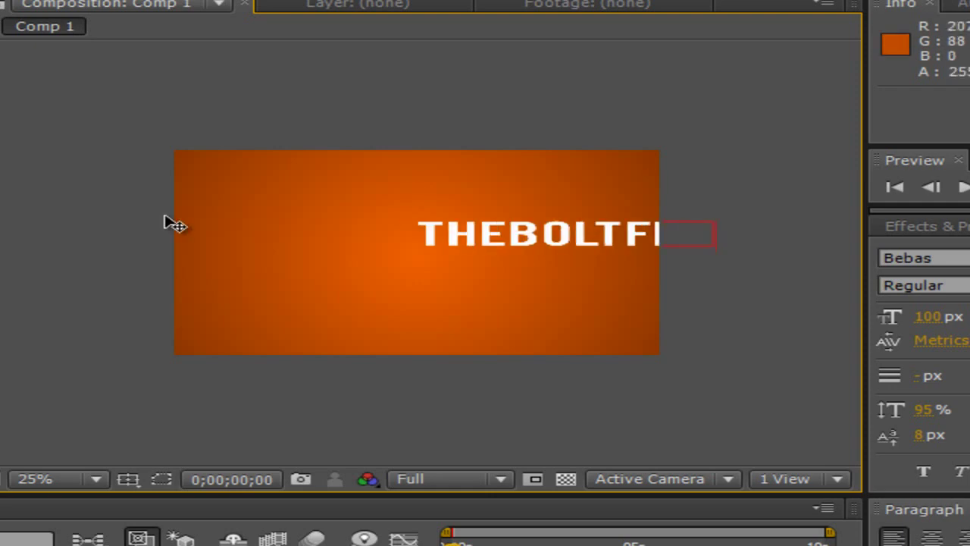
{"action": "left_click_drag", "start_coordinate": [407, 102], "coordinate": [250, 128]}
{"action": "left_click", "coordinate": [536, 250]}
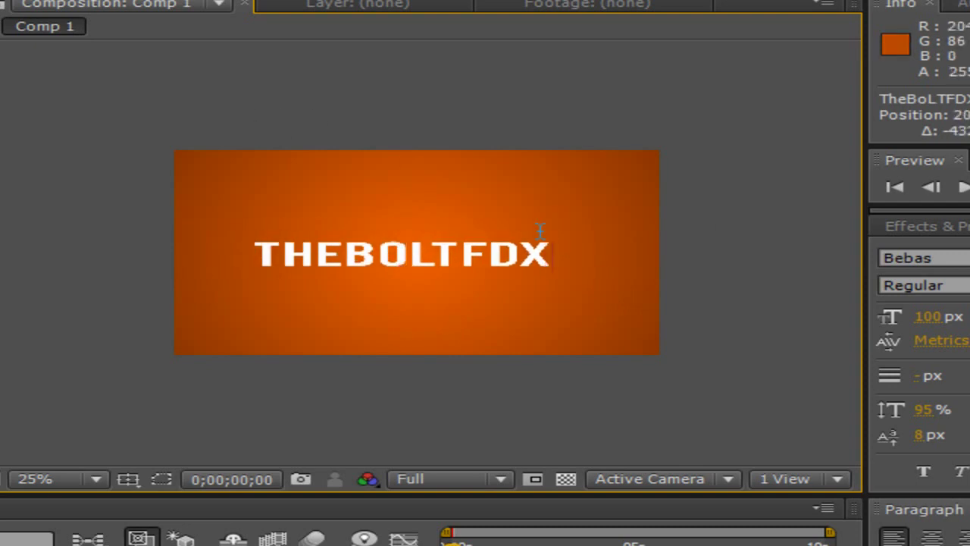
{"action": "key", "text": "BackSpace"}
{"action": "left_click_drag", "start_coordinate": [396, 86], "coordinate": [418, 75]}
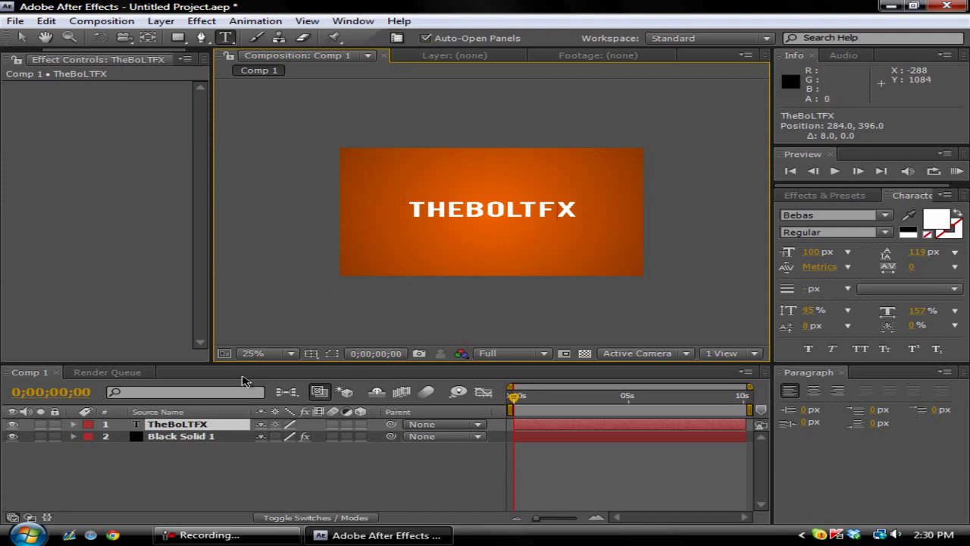
Nudge the THEBOLTFX text into position with the arrow keys
{"action": "left_click", "coordinate": [20, 37]}
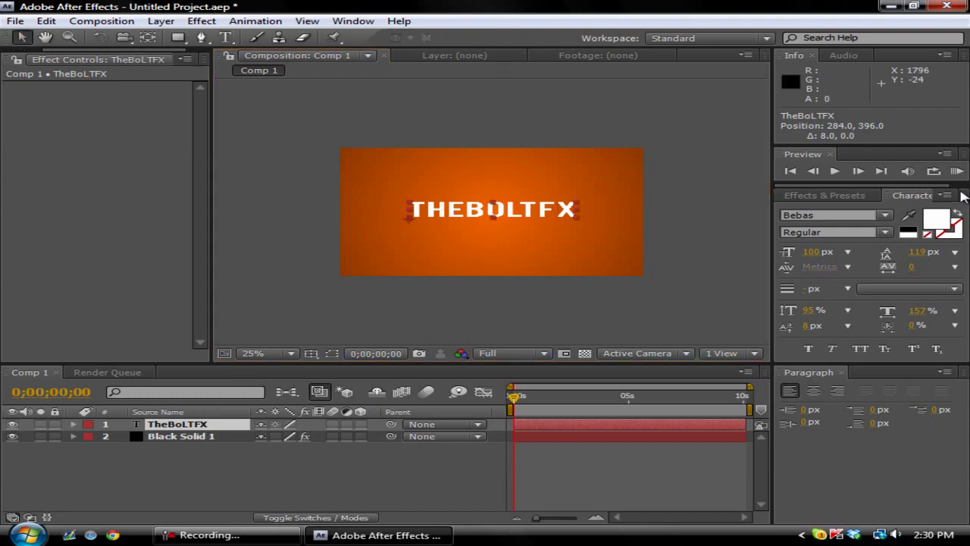
{"action": "key", "text": "Down"}
{"action": "key", "text": "Left"}
{"action": "key", "text": "Down"}
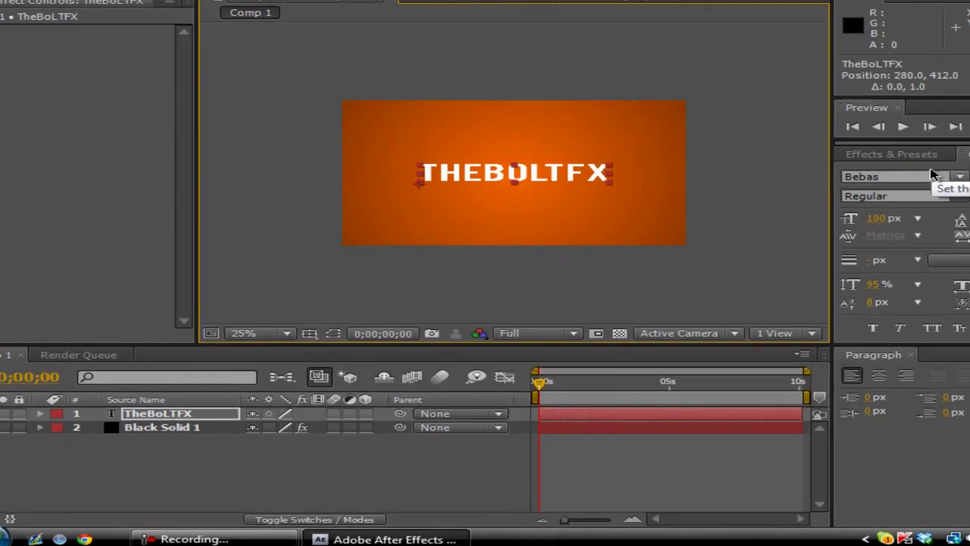
Select the THEBOLTFX text and Black Solid 1 and pre-compose them into Pre-comp 1
{"action": "left_click", "coordinate": [163, 465]}
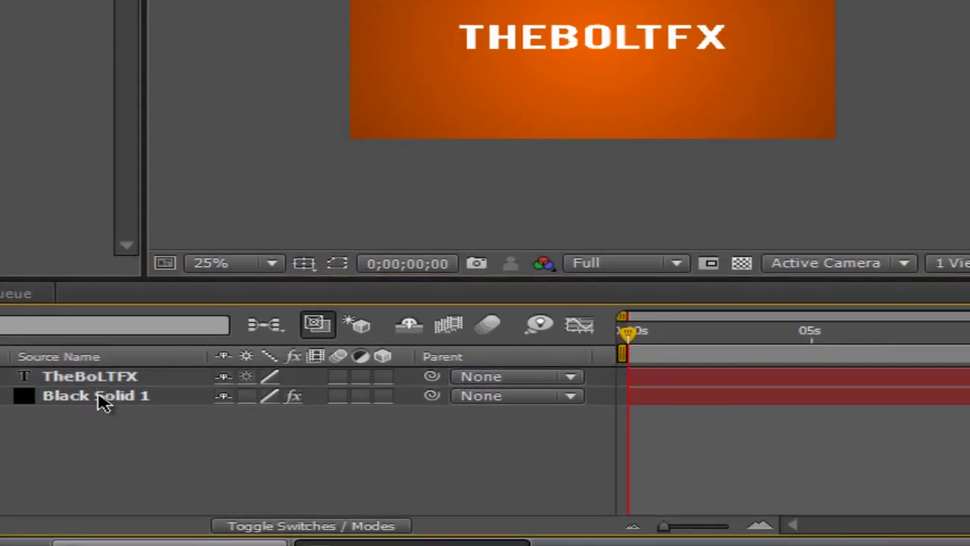
{"action": "left_click", "coordinate": [101, 378]}
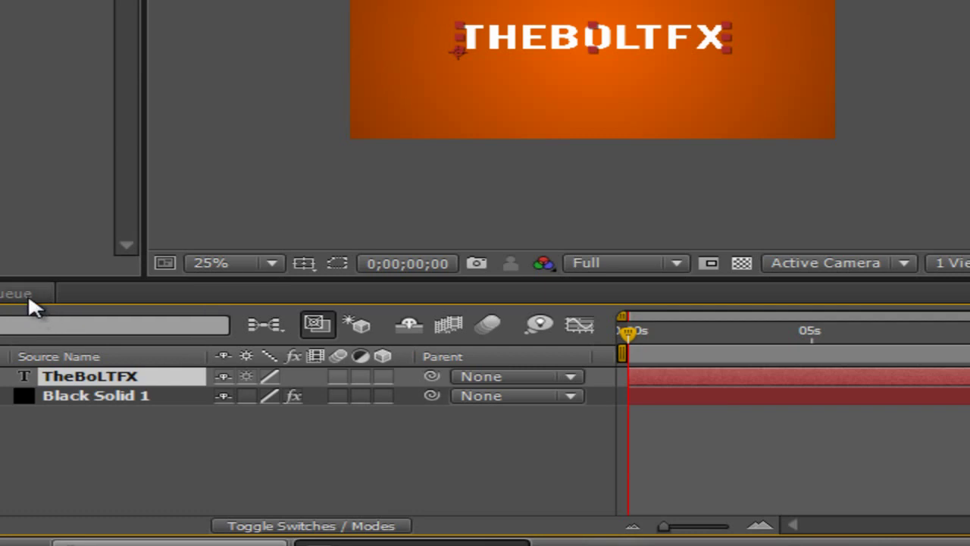
{"action": "left_click", "coordinate": [105, 395], "text": "shift"}
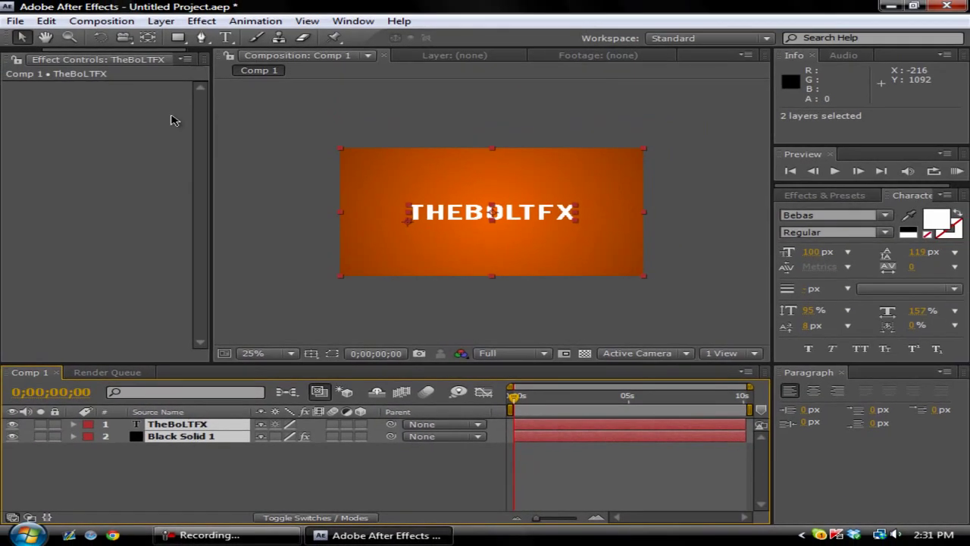
{"action": "left_click", "coordinate": [161, 21]}
{"action": "left_click", "coordinate": [205, 465]}
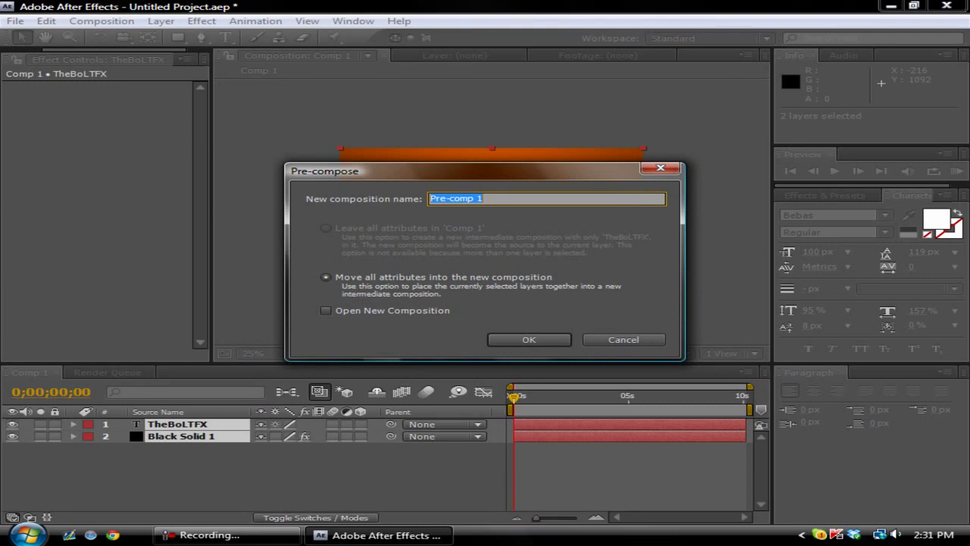
{"action": "left_click", "coordinate": [527, 345]}
{"action": "key", "text": "Caps_Lock"}
{"action": "key", "text": "Caps_Lock"}
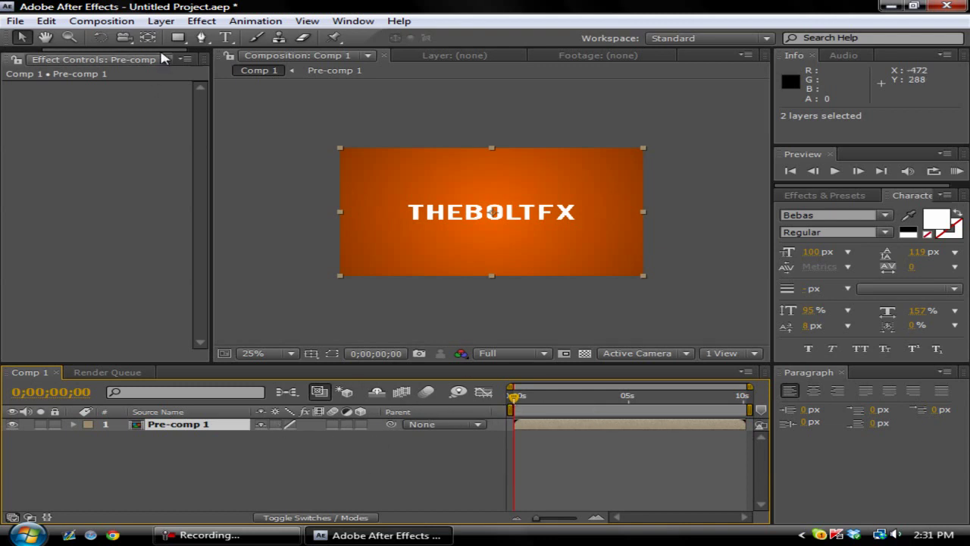
Add a new full-frame black solid layer, Black Solid 2
{"action": "left_click", "coordinate": [161, 21]}
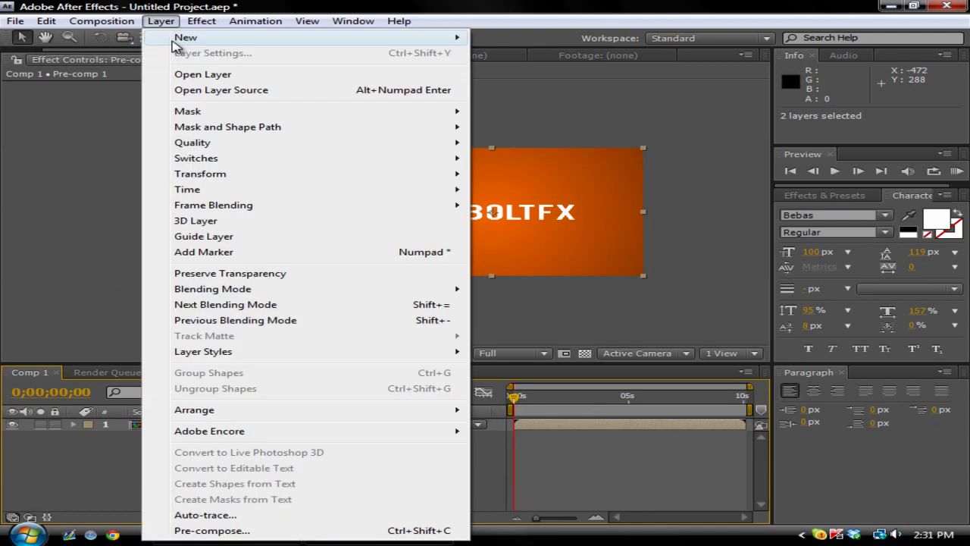
{"action": "mouse_move", "coordinate": [188, 35]}
{"action": "left_click", "coordinate": [505, 53]}
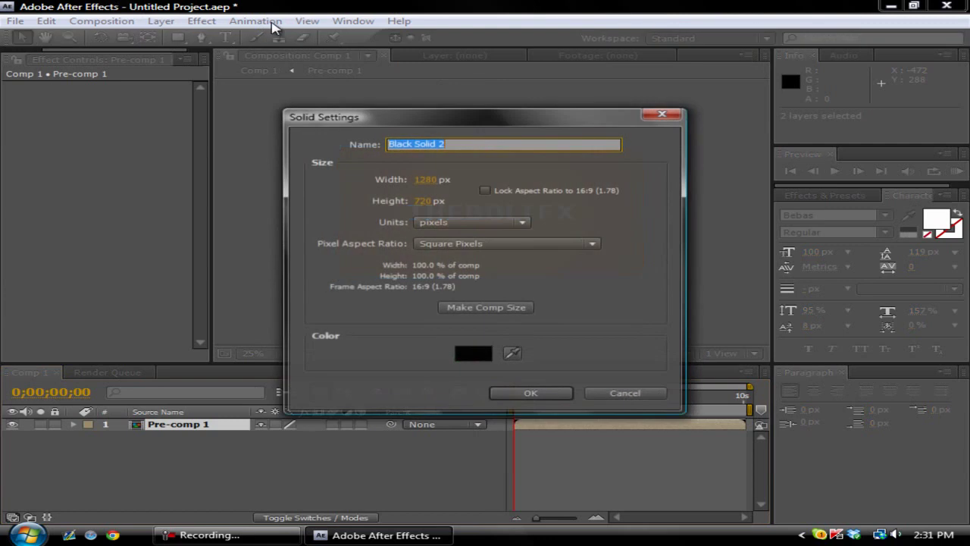
{"action": "left_click", "coordinate": [531, 392]}
Apply the Ramp effect to Black Solid 2 with a bright red Start Color
{"action": "left_click", "coordinate": [201, 20]}
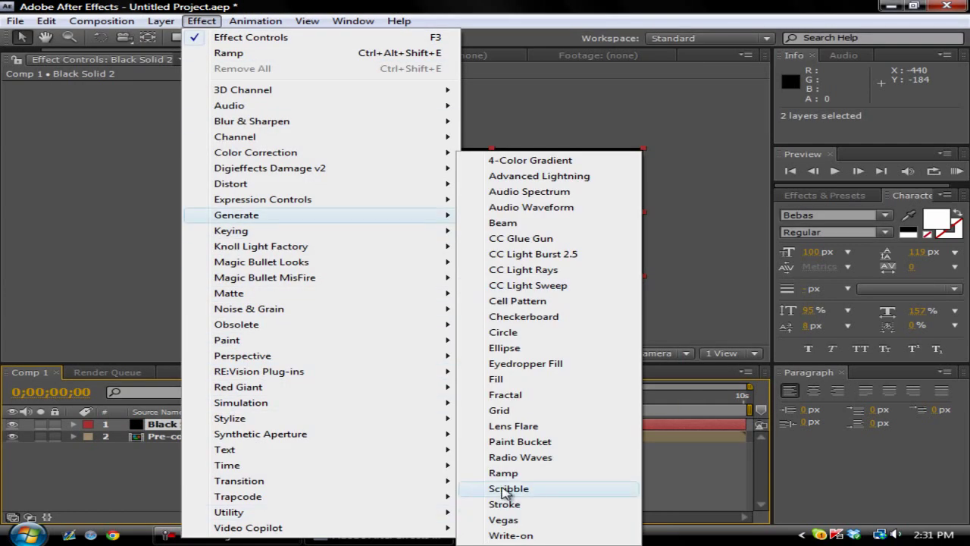
{"action": "left_click", "coordinate": [509, 472]}
{"action": "left_click", "coordinate": [101, 123]}
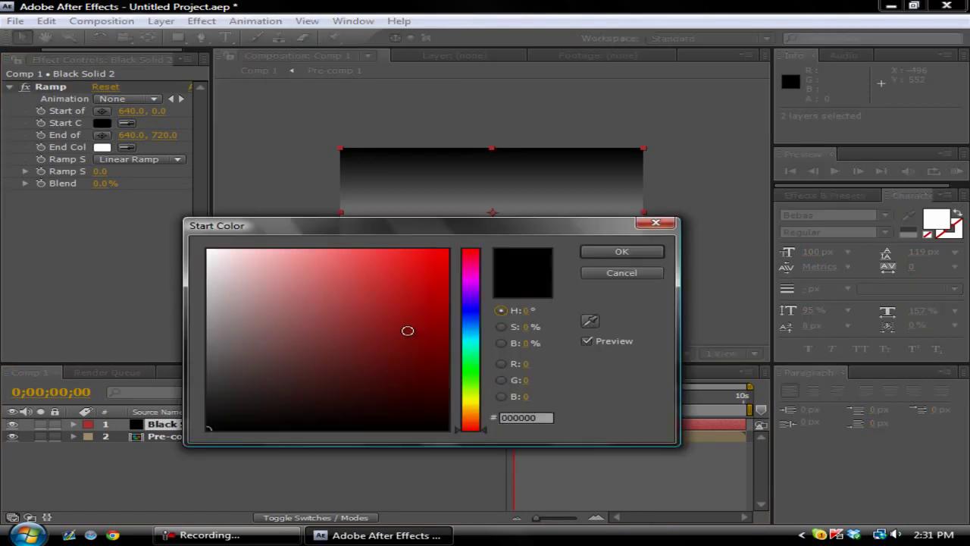
{"action": "left_click", "coordinate": [445, 294]}
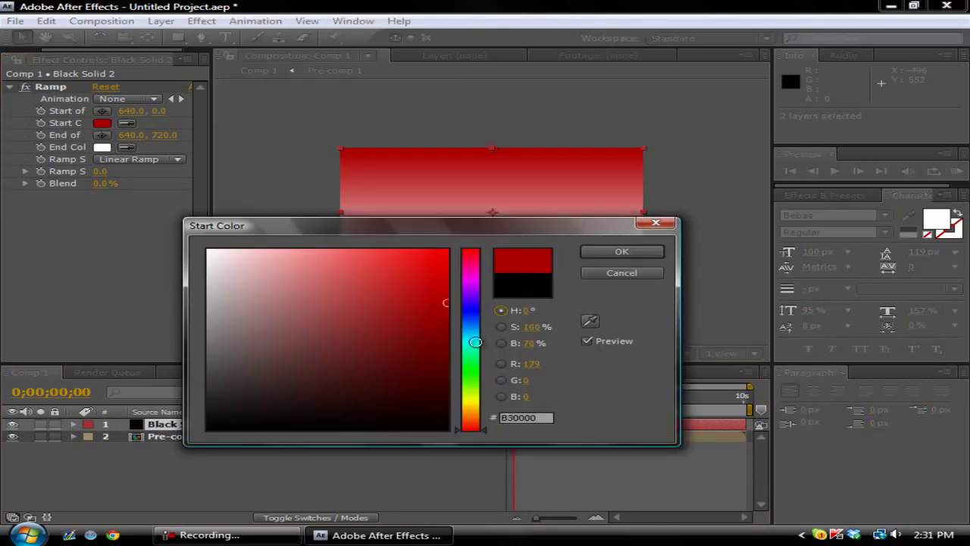
{"action": "left_click", "coordinate": [470, 389]}
{"action": "left_click", "coordinate": [470, 375]}
{"action": "left_click", "coordinate": [446, 250]}
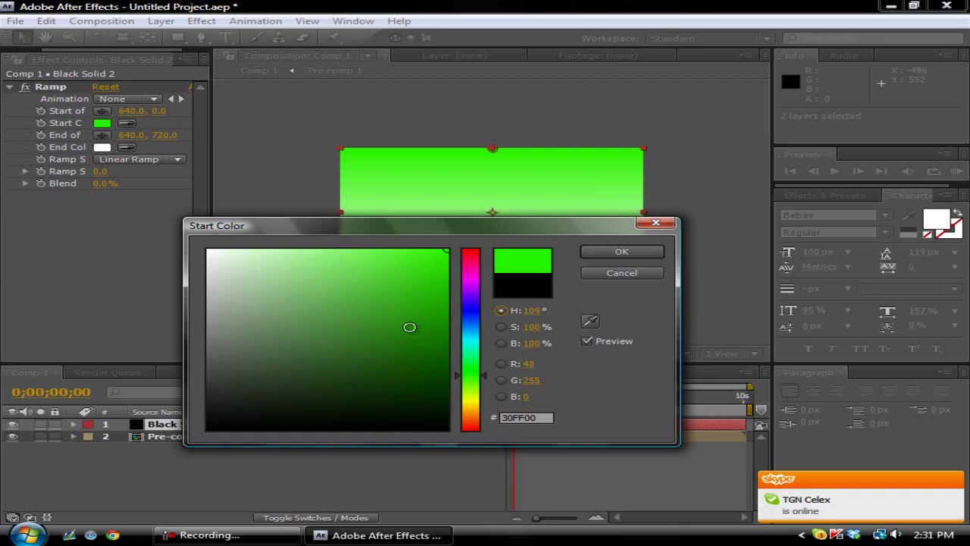
{"action": "left_click_drag", "start_coordinate": [467, 315], "coordinate": [485, 244]}
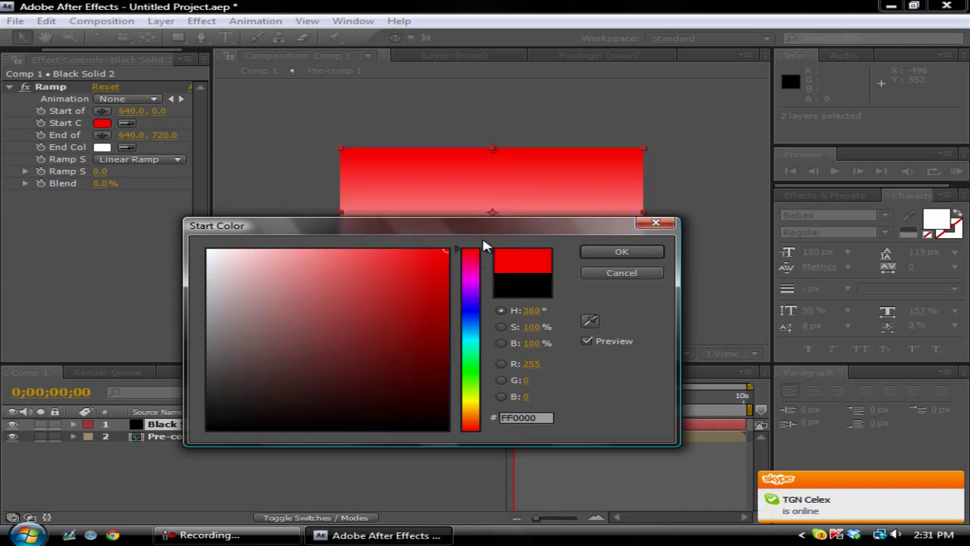
{"action": "left_click", "coordinate": [622, 251]}
Switch the ramp to Radial Ramp with a black End Color
{"action": "left_click", "coordinate": [139, 159]}
{"action": "left_click", "coordinate": [129, 161]}
{"action": "left_click", "coordinate": [137, 159]}
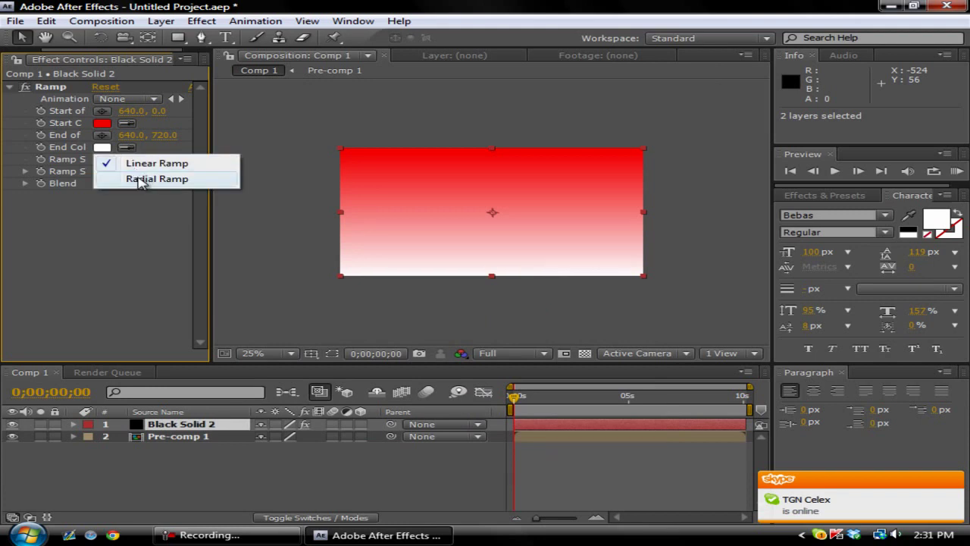
{"action": "left_click", "coordinate": [156, 177]}
{"action": "left_click", "coordinate": [102, 147]}
{"action": "left_click", "coordinate": [207, 430]}
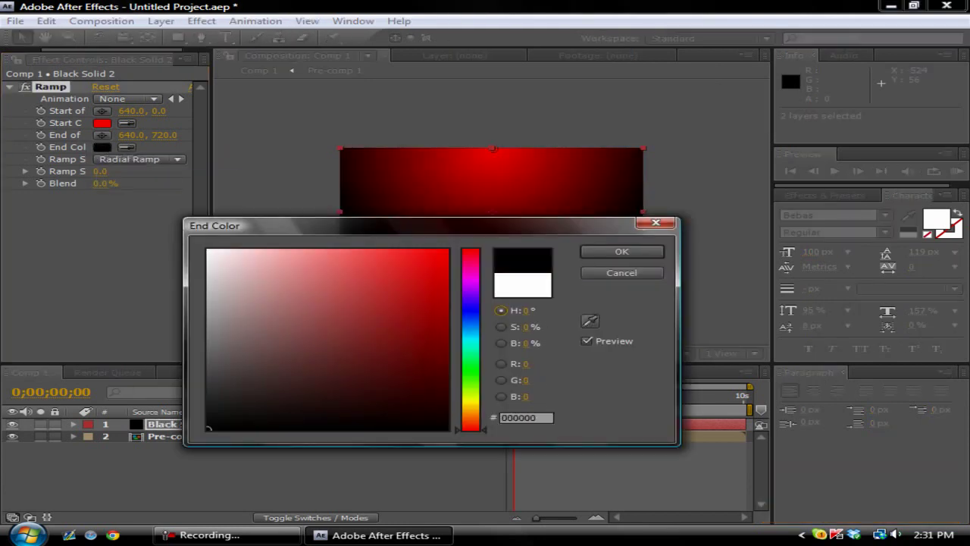
{"action": "left_click", "coordinate": [589, 251]}
Centre the red glow's start point, push its end far below, and begin a text layer
{"action": "left_click_drag", "start_coordinate": [492, 149], "coordinate": [496, 218]}
{"action": "left_click_drag", "start_coordinate": [492, 281], "coordinate": [518, 545]}
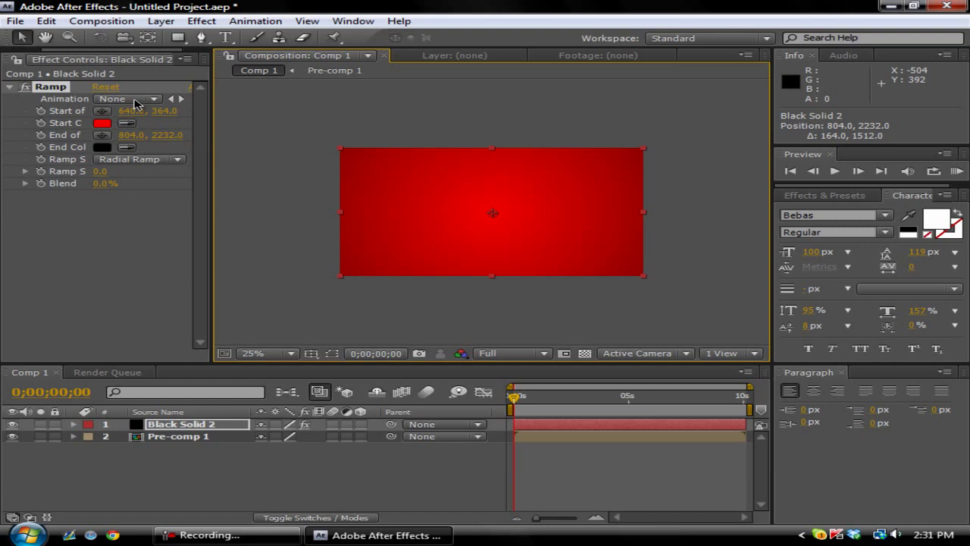
{"action": "left_click", "coordinate": [225, 37]}
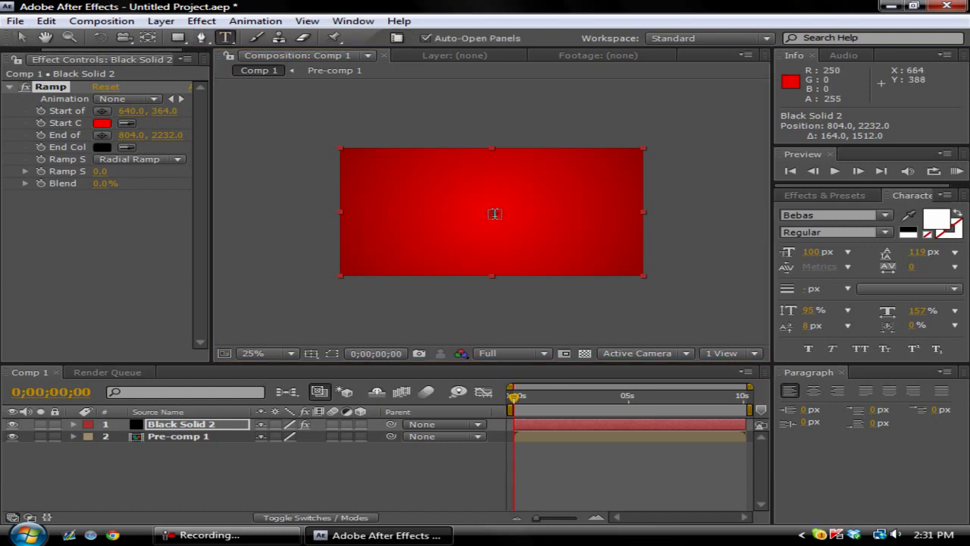
{"action": "left_click", "coordinate": [495, 213]}
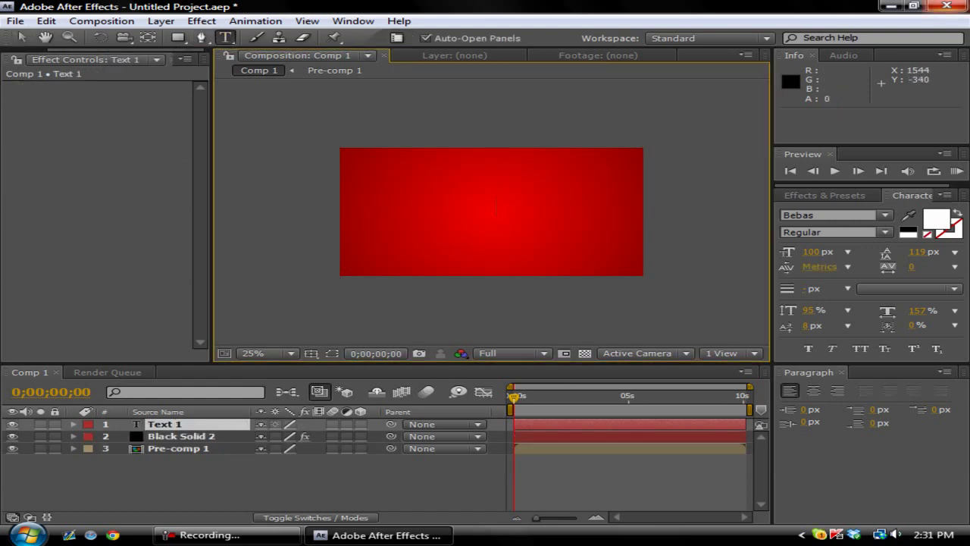
Type BYRATTY and position it at the centre of the red card
{"action": "type", "text": "BYRAT"}
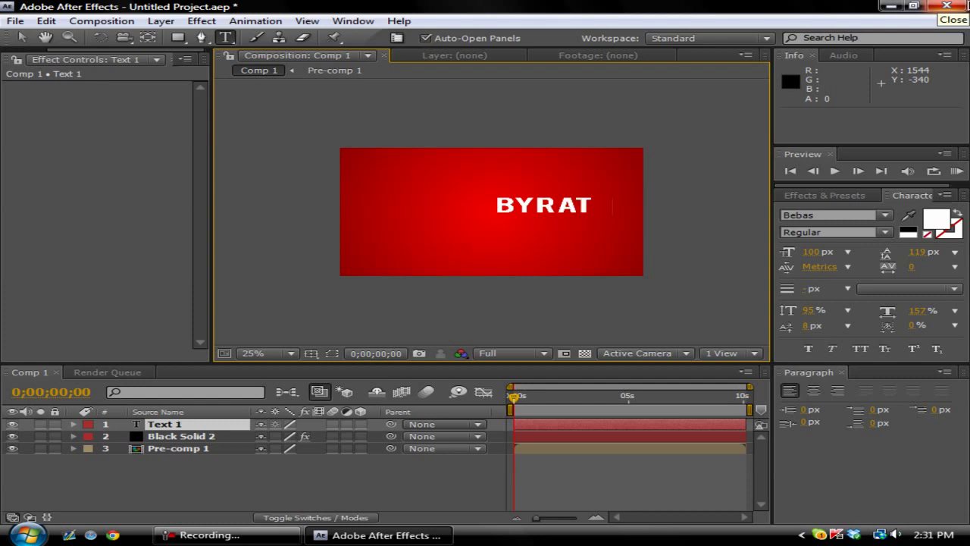
{"action": "type", "text": "T"}
{"action": "key", "text": "BackSpace"}
{"action": "key", "text": "BackSpace"}
{"action": "left_click_drag", "start_coordinate": [557, 133], "coordinate": [493, 134]}
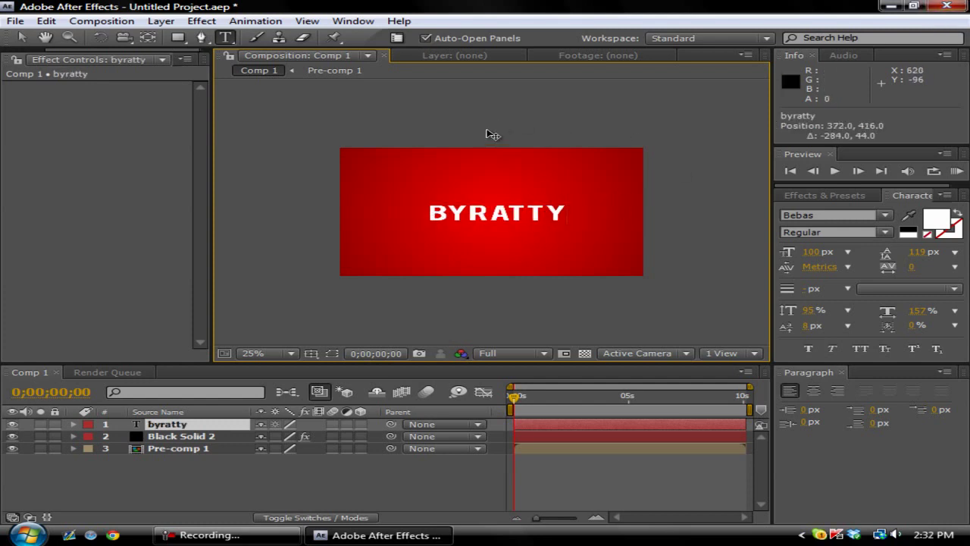
{"action": "left_click", "coordinate": [28, 38]}
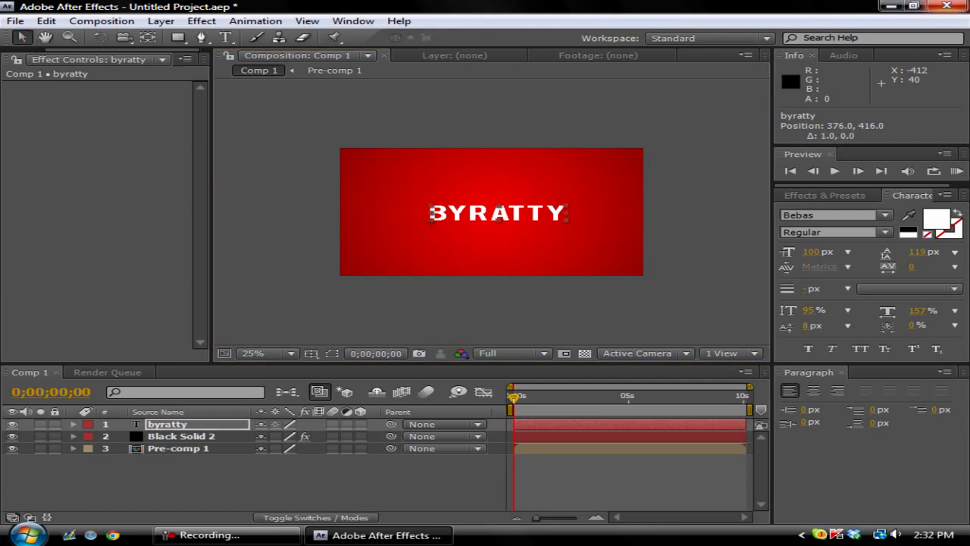
{"action": "key", "text": "Caps_Lock"}
{"action": "key", "text": "Caps_Lock"}
{"action": "key", "text": "Left"}
{"action": "key", "text": "Left"}
{"action": "key", "text": "Left"}
{"action": "key", "text": "Left"}
{"action": "key", "text": "Left"}
{"action": "key", "text": "Left"}
{"action": "key", "text": "Left"}
{"action": "key", "text": "Left"}
{"action": "key", "text": "Left"}
{"action": "key", "text": "Left"}
{"action": "key", "text": "Left"}
{"action": "key", "text": "Left"}
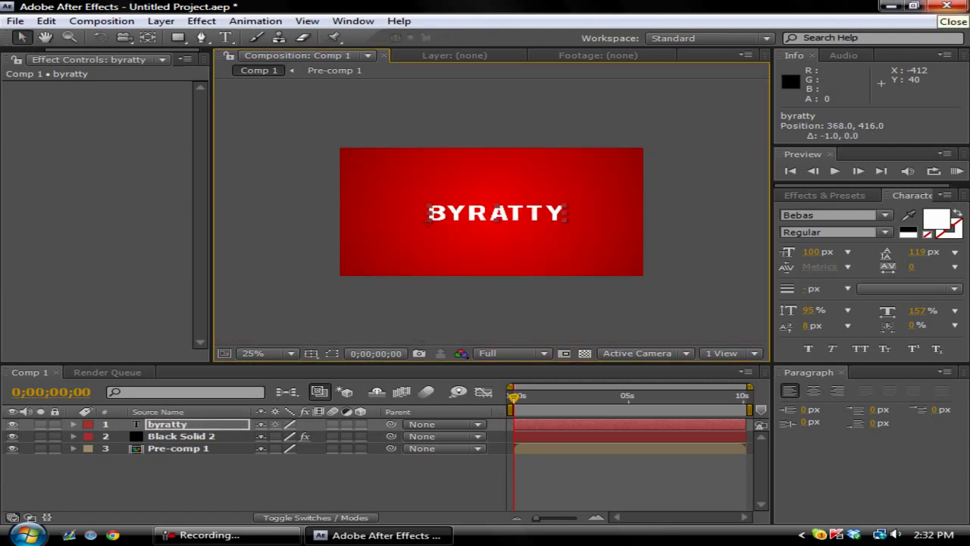
{"action": "key", "text": "Up"}
{"action": "key", "text": "Up"}
{"action": "key", "text": "Up"}
{"action": "key", "text": "Up"}
{"action": "key", "text": "Up"}
{"action": "key", "text": "Up"}
{"action": "key", "text": "Up"}
{"action": "key", "text": "Up"}
{"action": "key", "text": "Up"}
{"action": "key", "text": "Up"}
{"action": "key", "text": "Up"}
{"action": "key", "text": "Up"}
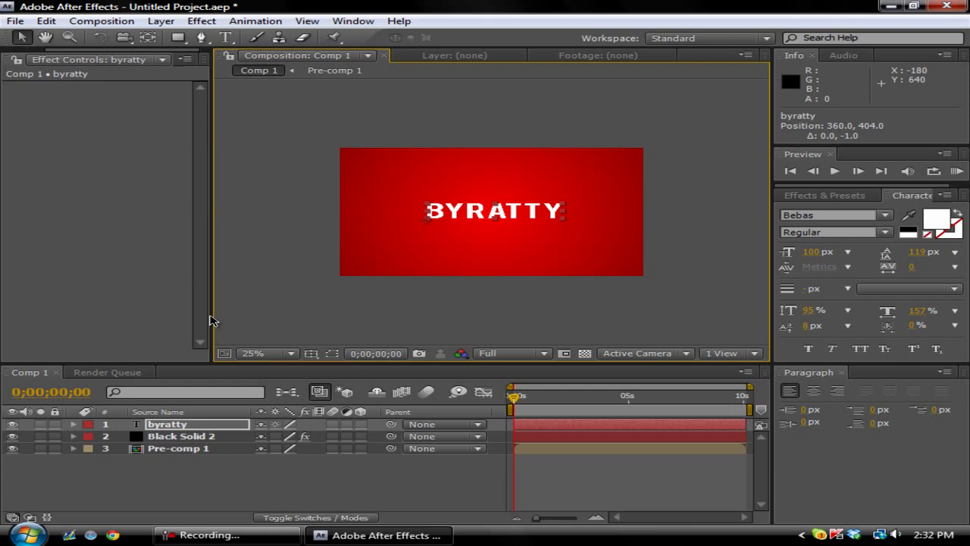
Pre-compose BYRATTY and Black Solid 2 into Pre-comp 2, placing Pre-comp 1 on top
{"action": "left_click", "coordinate": [196, 438], "text": "ctrl"}
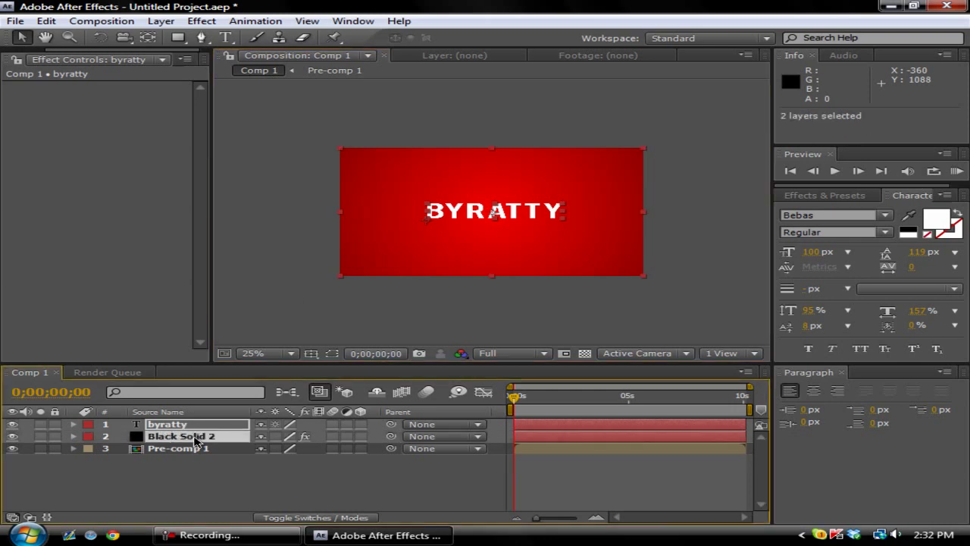
{"action": "left_click", "coordinate": [125, 21]}
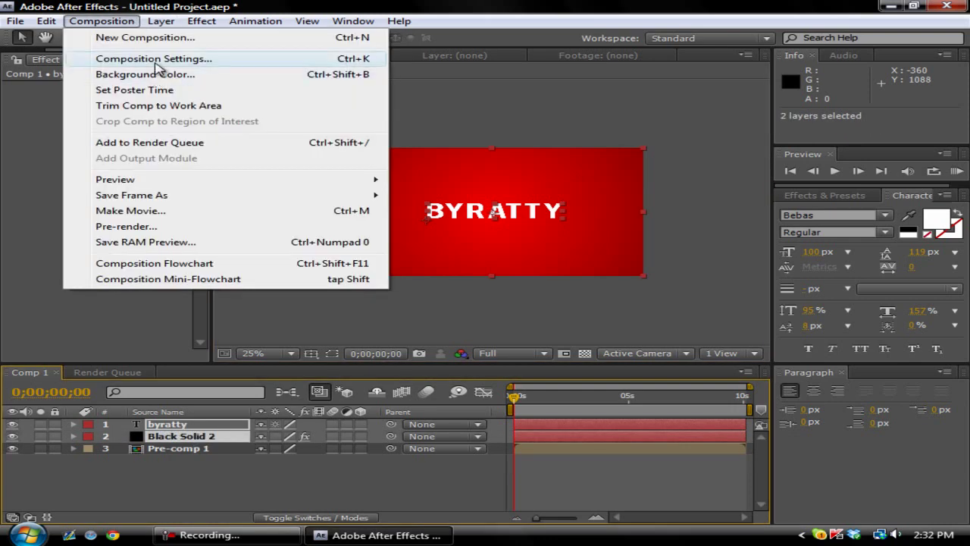
{"action": "mouse_move", "coordinate": [160, 21]}
{"action": "left_click", "coordinate": [282, 529]}
{"action": "left_click", "coordinate": [519, 341]}
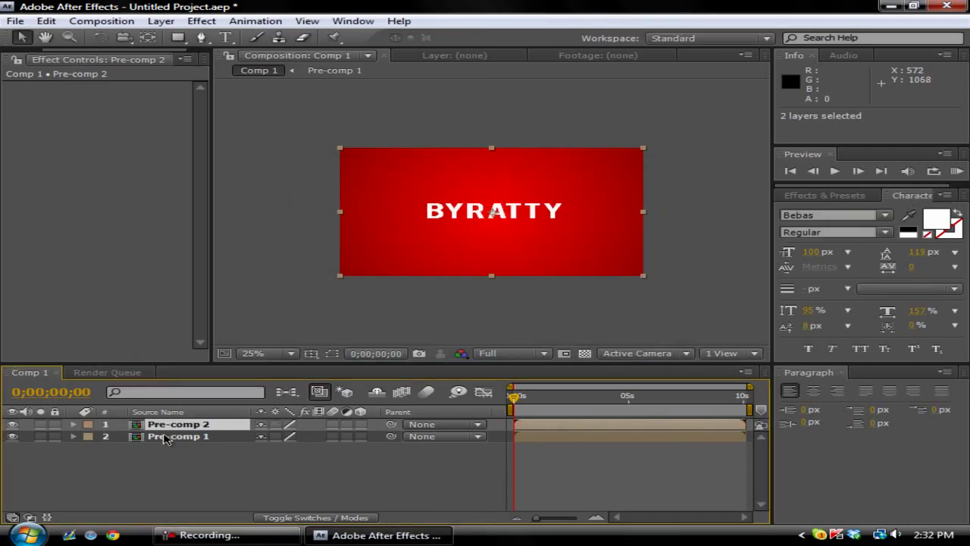
{"action": "left_click_drag", "start_coordinate": [165, 440], "coordinate": [144, 421]}
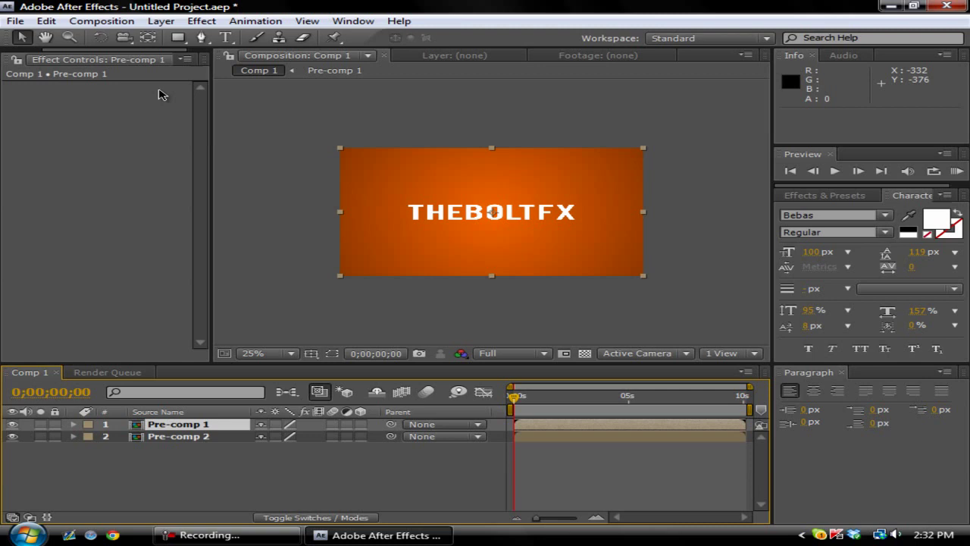
Delay Pre-comp 2 so it starts about two seconds later
{"action": "left_click", "coordinate": [201, 20]}
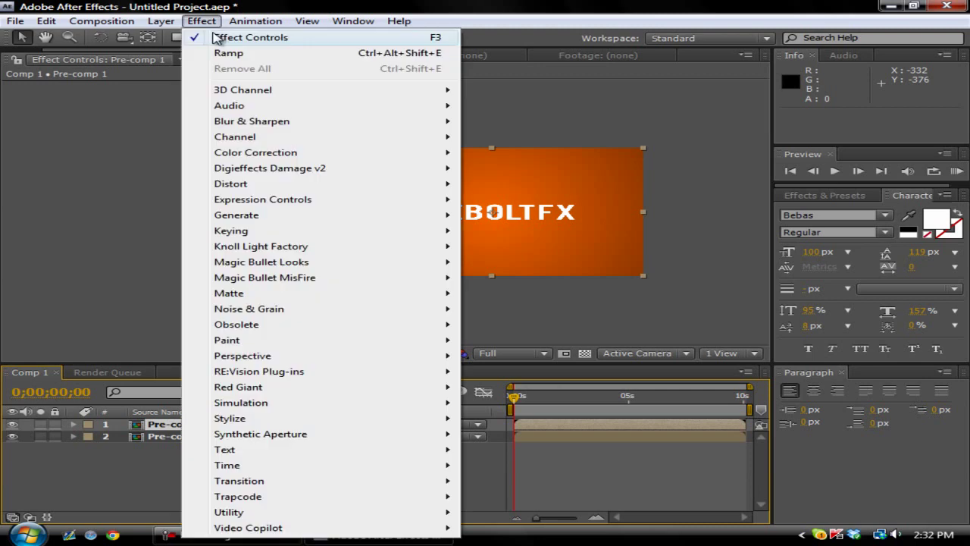
{"action": "left_click", "coordinate": [167, 475]}
{"action": "left_click_drag", "start_coordinate": [519, 438], "coordinate": [570, 441]}
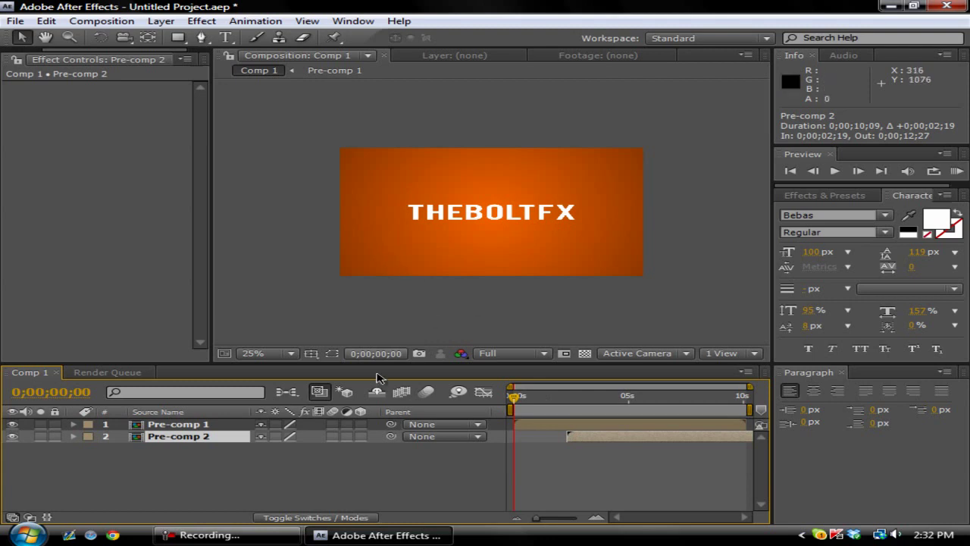
Apply CC Jaws to Pre-comp 1 and raise its Completion to 100%
{"action": "left_click", "coordinate": [183, 427]}
{"action": "left_click", "coordinate": [202, 21]}
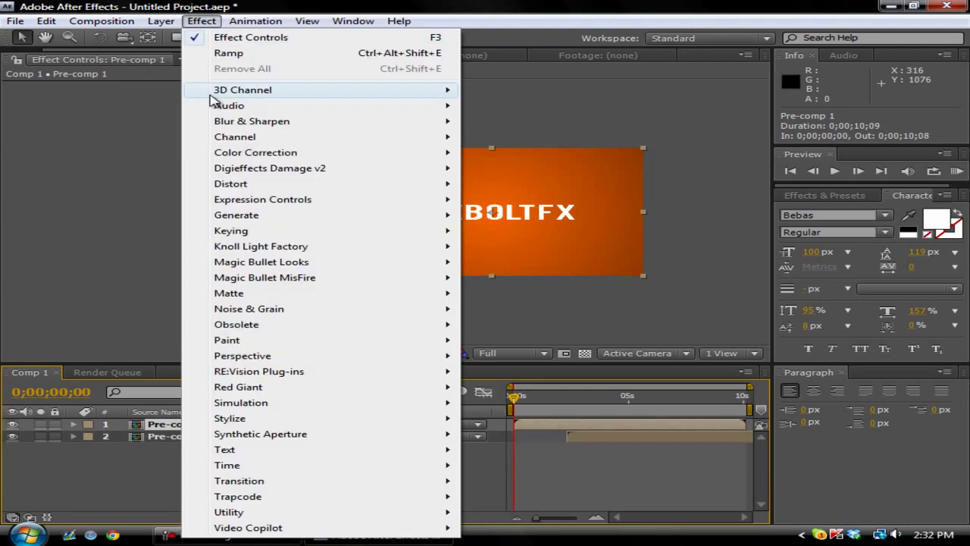
{"action": "mouse_move", "coordinate": [271, 484]}
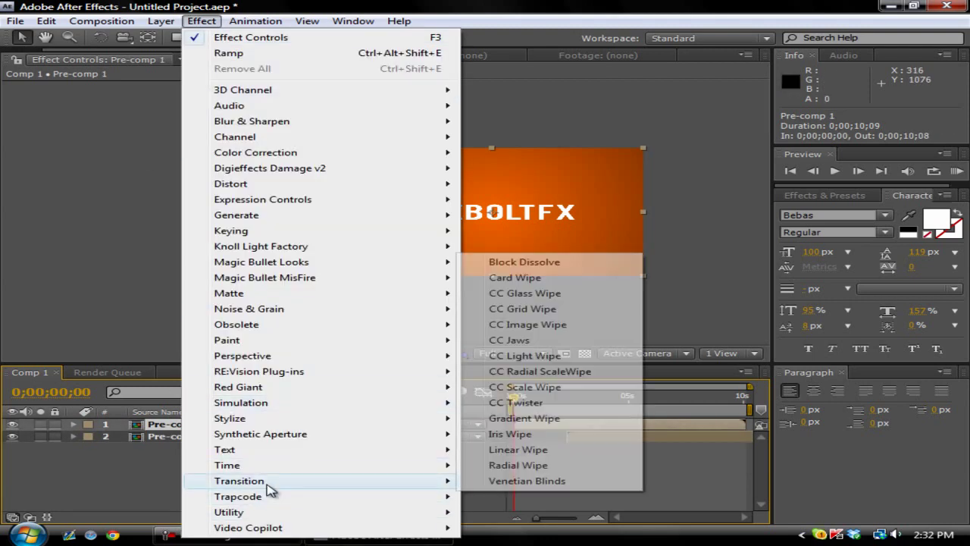
{"action": "left_click", "coordinate": [549, 341]}
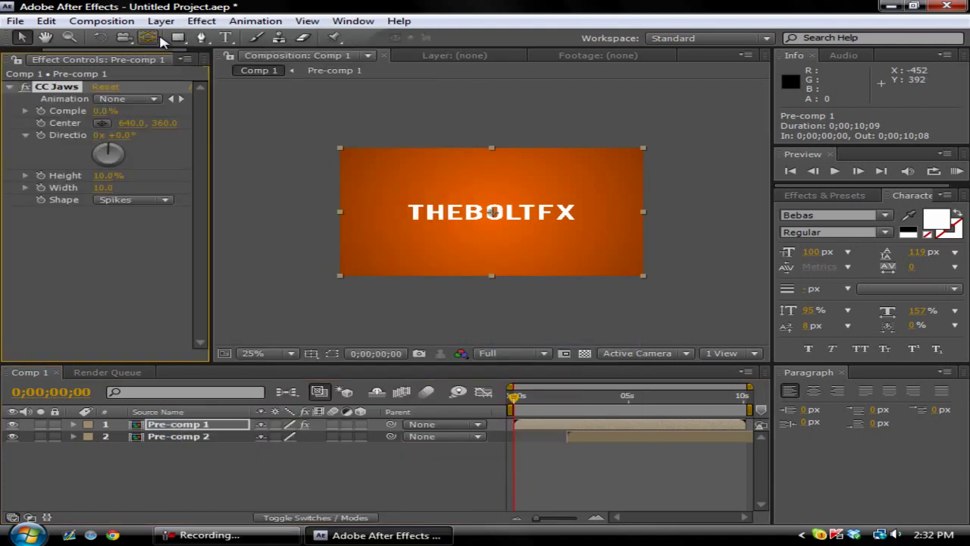
{"action": "left_click", "coordinate": [202, 21]}
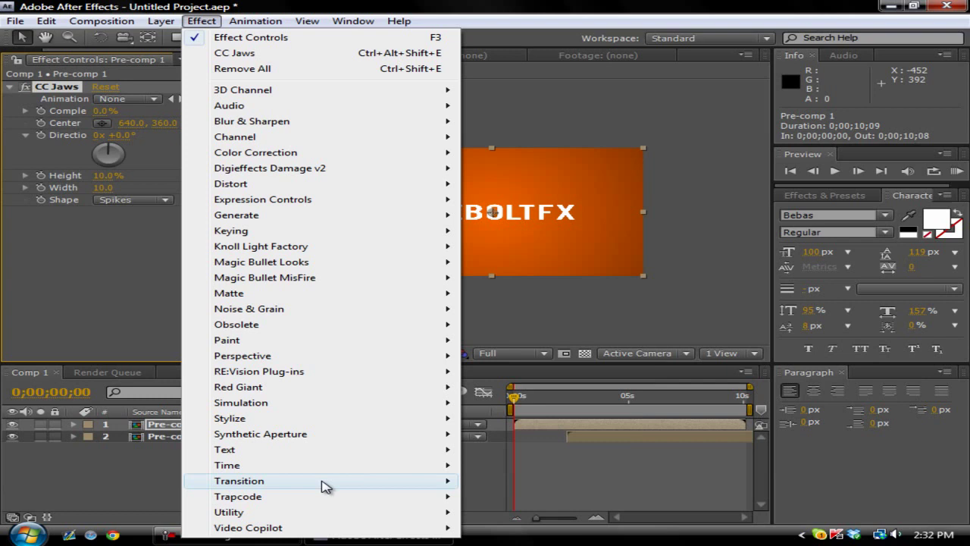
{"action": "left_click", "coordinate": [136, 6]}
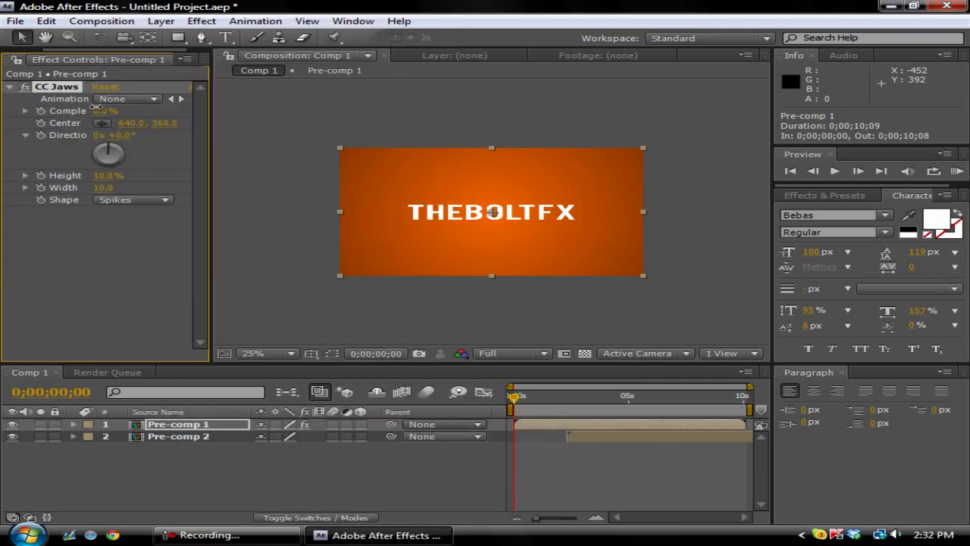
{"action": "left_click_drag", "start_coordinate": [97, 106], "coordinate": [461, 100]}
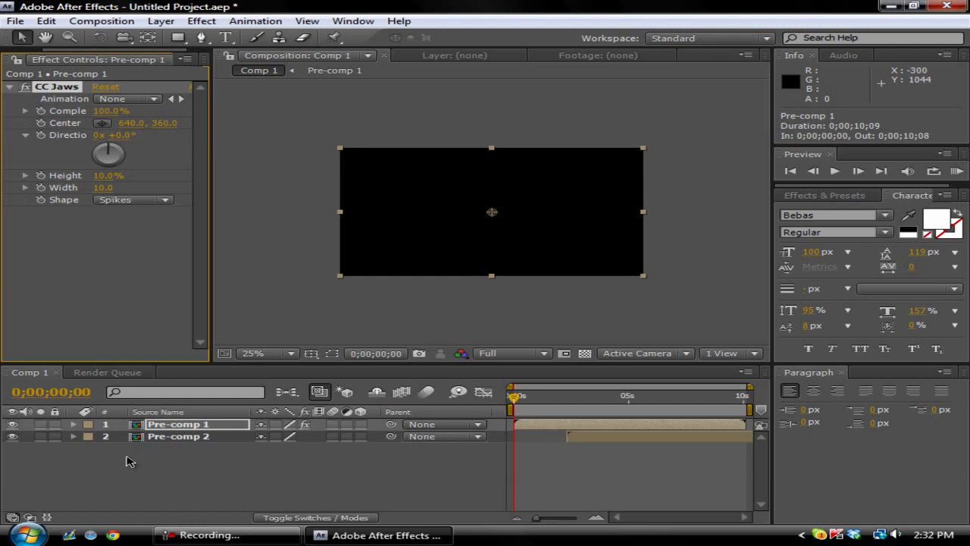
Import the clip 2.mov, add it to Comp 1, then delete that layer
{"action": "left_click", "coordinate": [16, 20]}
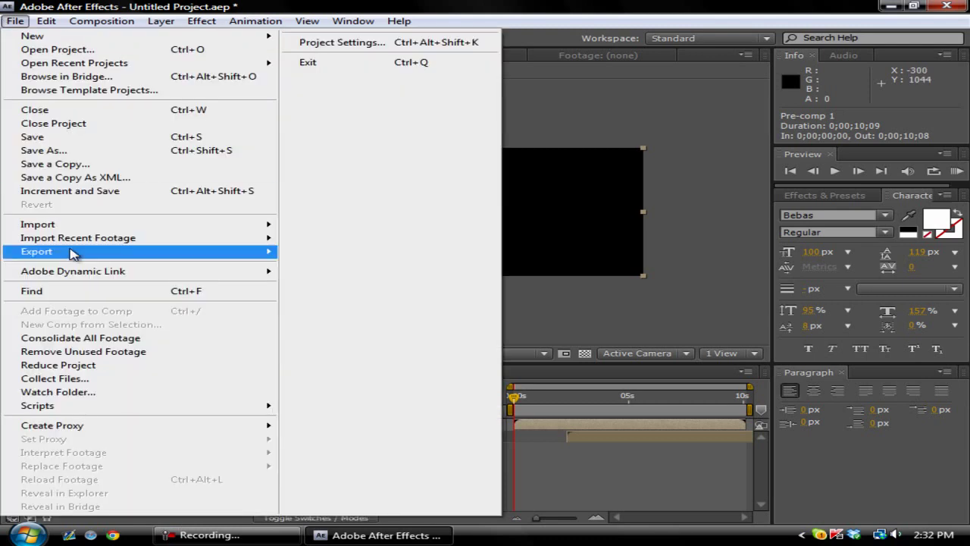
{"action": "mouse_move", "coordinate": [258, 219]}
{"action": "left_click", "coordinate": [374, 226]}
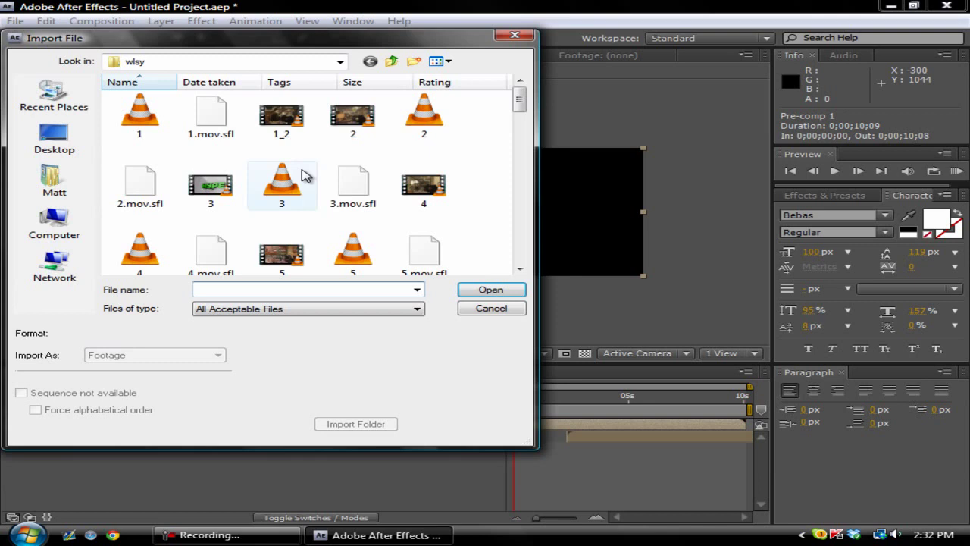
{"action": "double_click", "coordinate": [422, 117]}
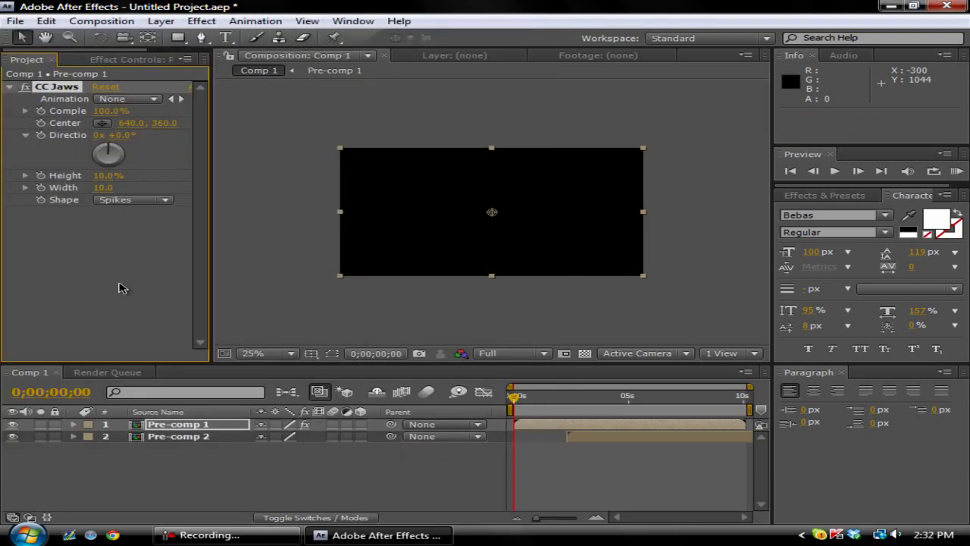
{"action": "left_click_drag", "start_coordinate": [118, 519], "coordinate": [182, 451]}
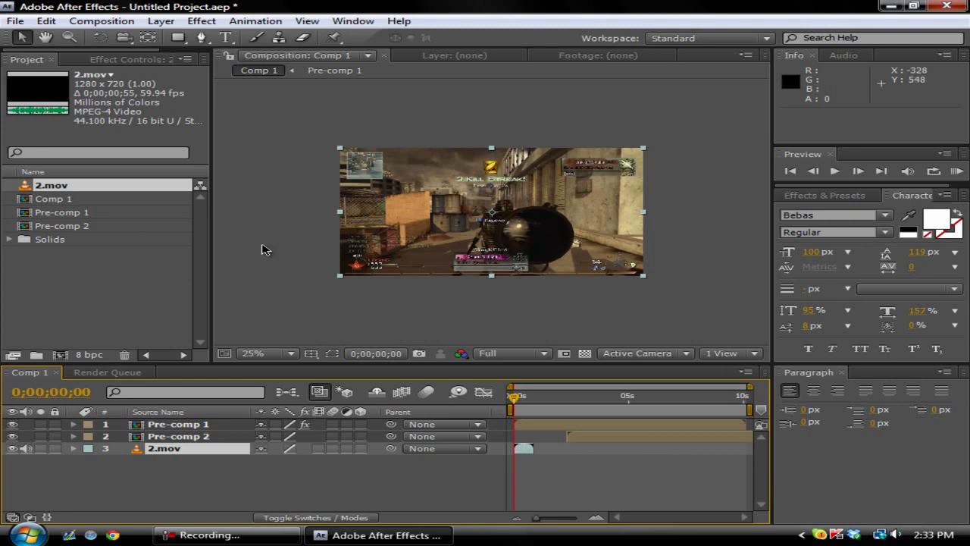
{"action": "key", "text": "Delete"}
Import SnD - Zeno ACR Switch.mp4 from ZenoNewKilcams and add it to Comp 1 as layer 3
{"action": "left_click", "coordinate": [15, 20]}
{"action": "mouse_move", "coordinate": [65, 227]}
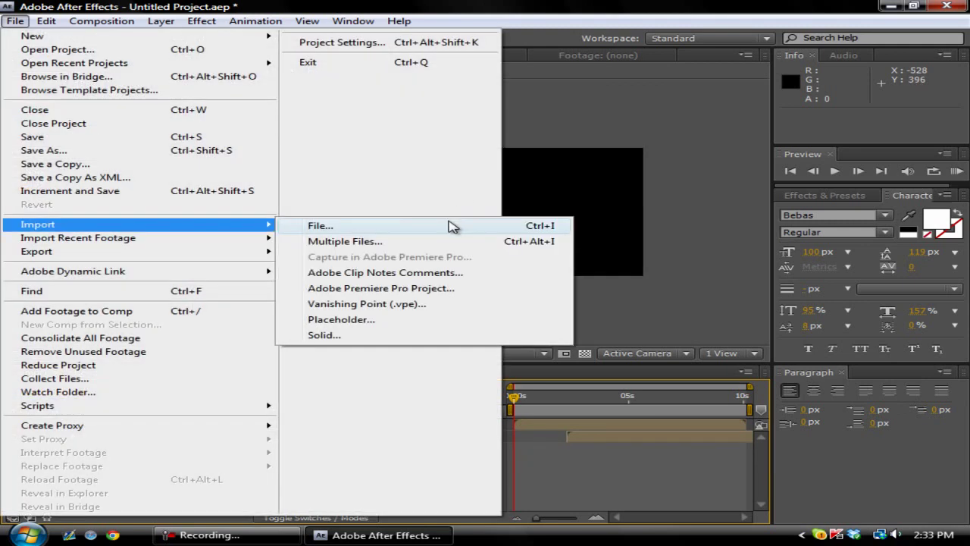
{"action": "left_click", "coordinate": [453, 226]}
{"action": "left_click", "coordinate": [55, 136]}
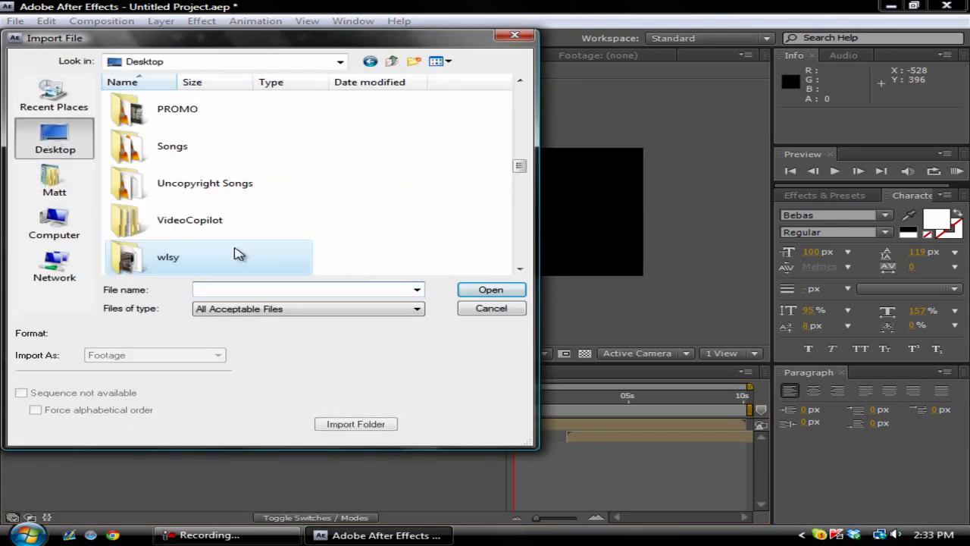
{"action": "left_click", "coordinate": [238, 253]}
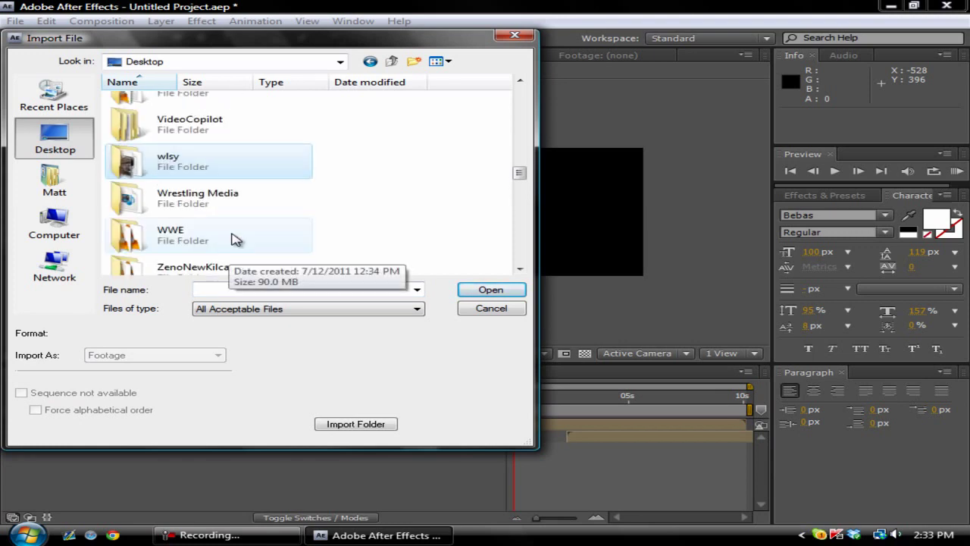
{"action": "left_click", "coordinate": [197, 197]}
{"action": "double_click", "coordinate": [182, 231]}
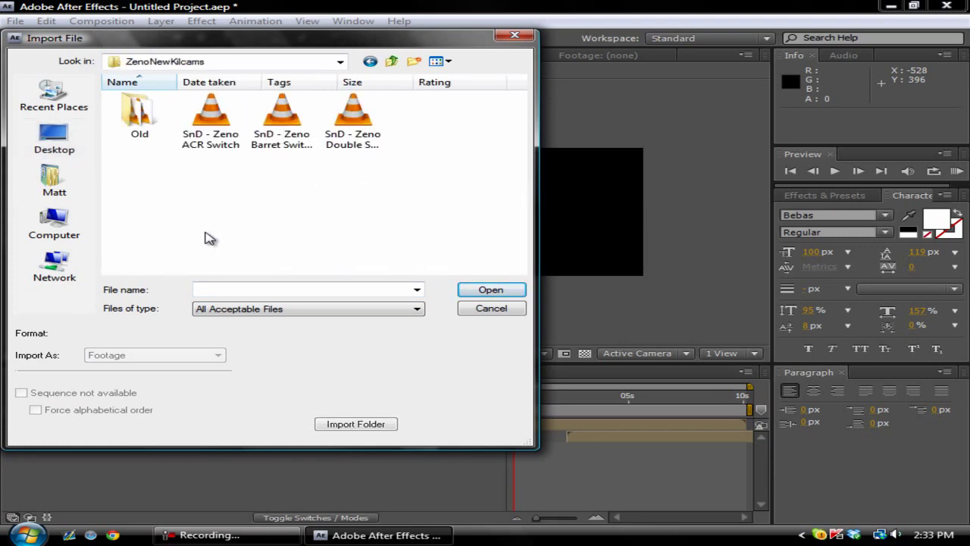
{"action": "left_click", "coordinate": [218, 133]}
{"action": "key", "text": "Right"}
{"action": "key", "text": "Right"}
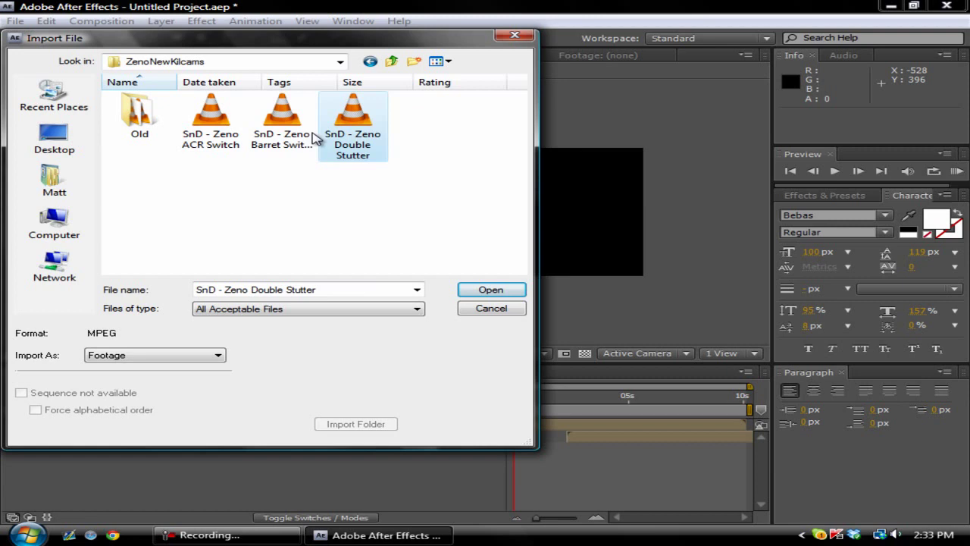
{"action": "left_click", "coordinate": [311, 136]}
{"action": "left_click", "coordinate": [193, 133]}
{"action": "double_click", "coordinate": [193, 132]}
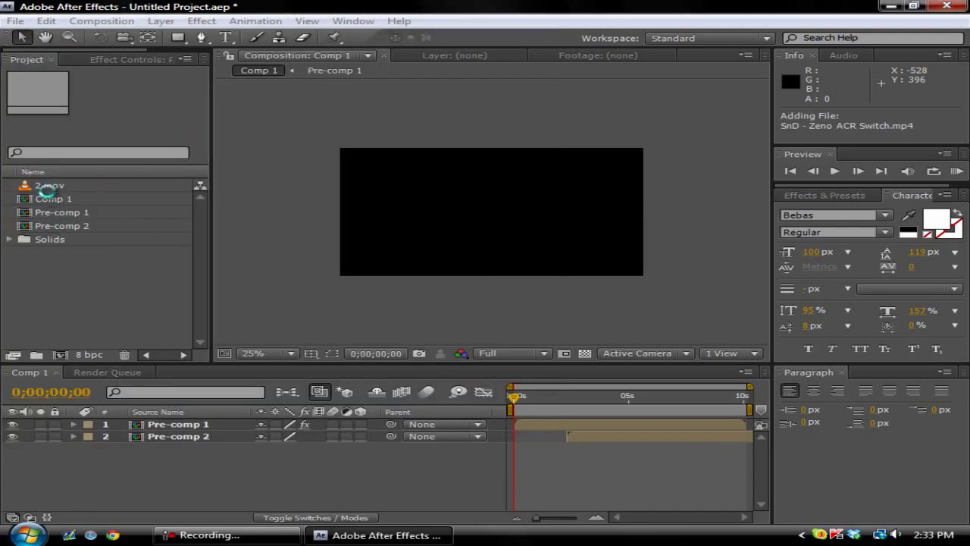
{"action": "left_click_drag", "start_coordinate": [56, 239], "coordinate": [80, 455]}
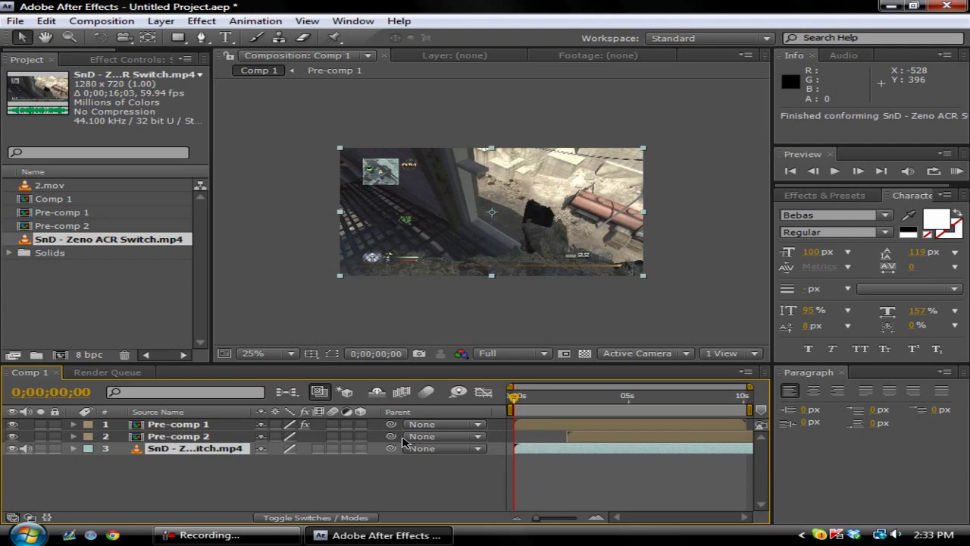
Select Pre-comp 1 and reveal its CC Jaws effect
{"action": "left_click", "coordinate": [211, 449]}
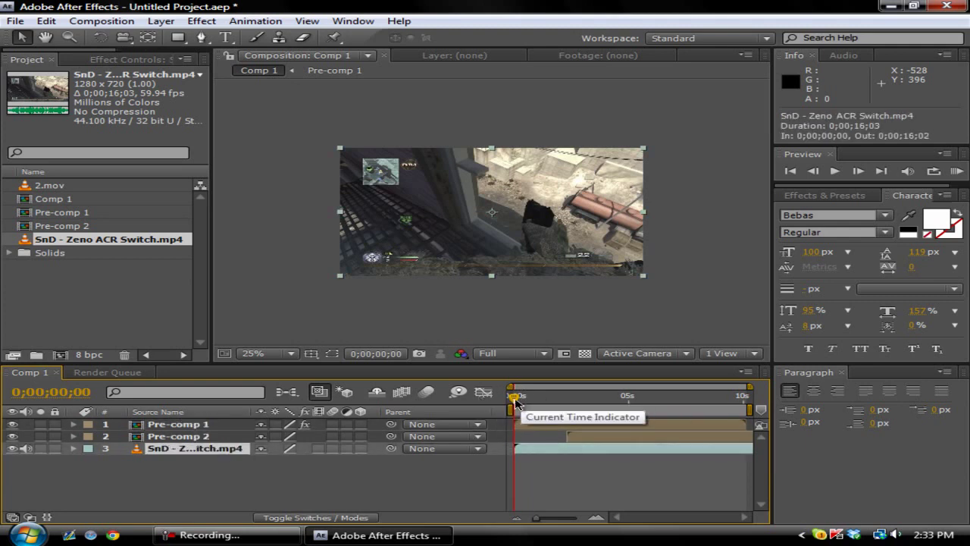
{"action": "left_click", "coordinate": [182, 425]}
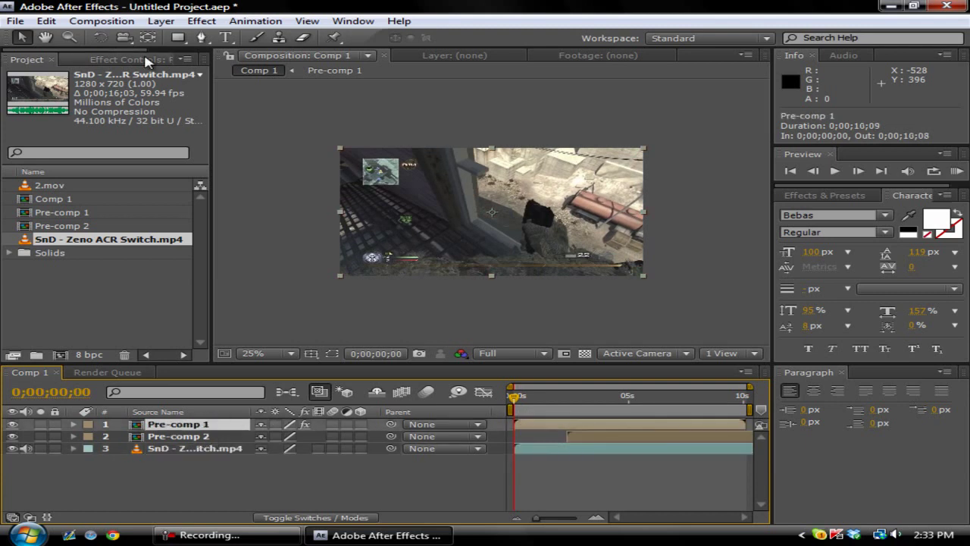
{"action": "left_click", "coordinate": [114, 59]}
{"action": "left_click", "coordinate": [104, 112]}
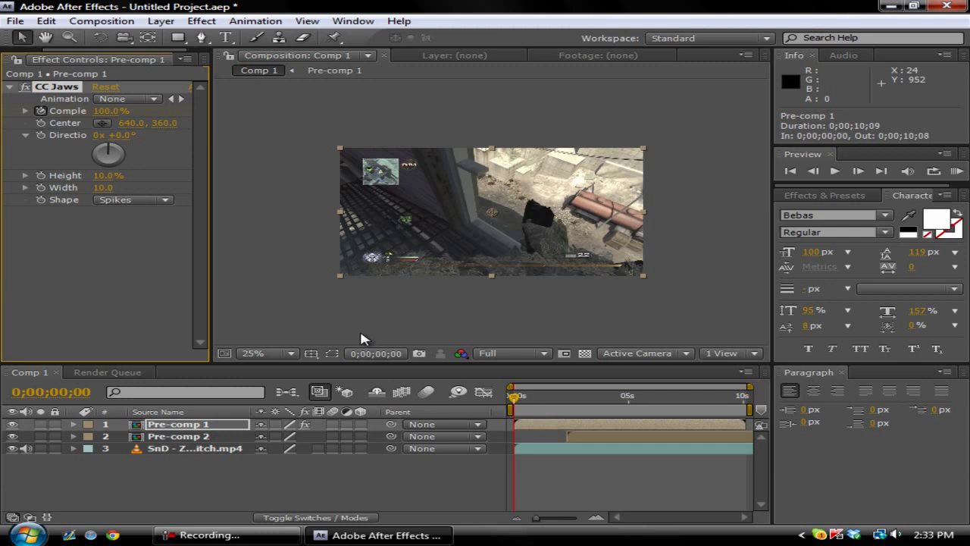
Set CC Jaws Completion to 0% so the THEBOLTFX card shows
{"action": "left_click_drag", "start_coordinate": [513, 401], "coordinate": [540, 404]}
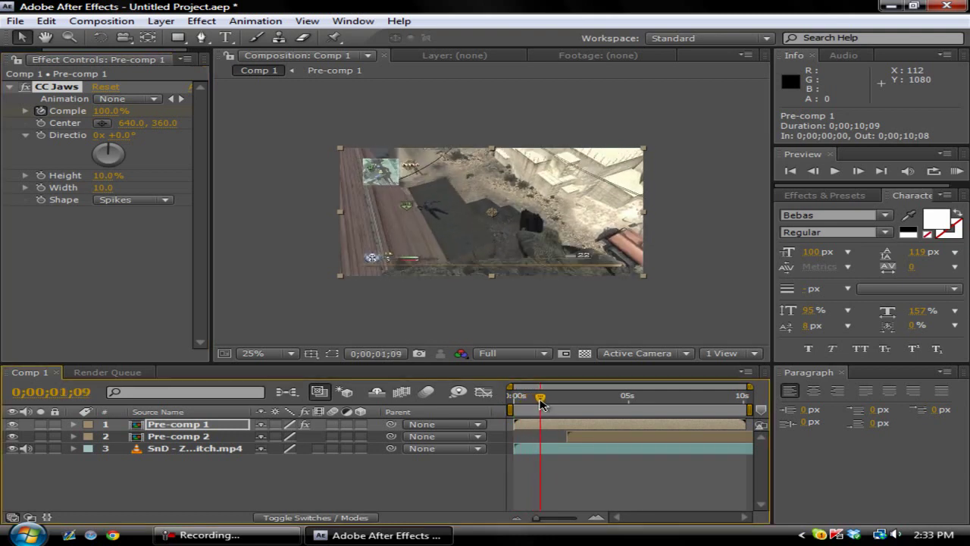
{"action": "left_click", "coordinate": [111, 115]}
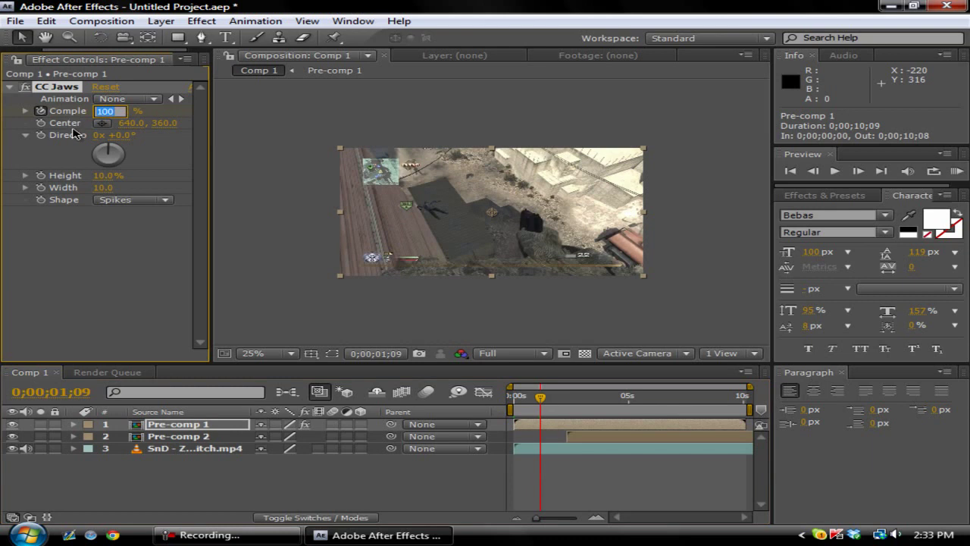
{"action": "type", "text": "0"}
{"action": "key", "text": "Return"}
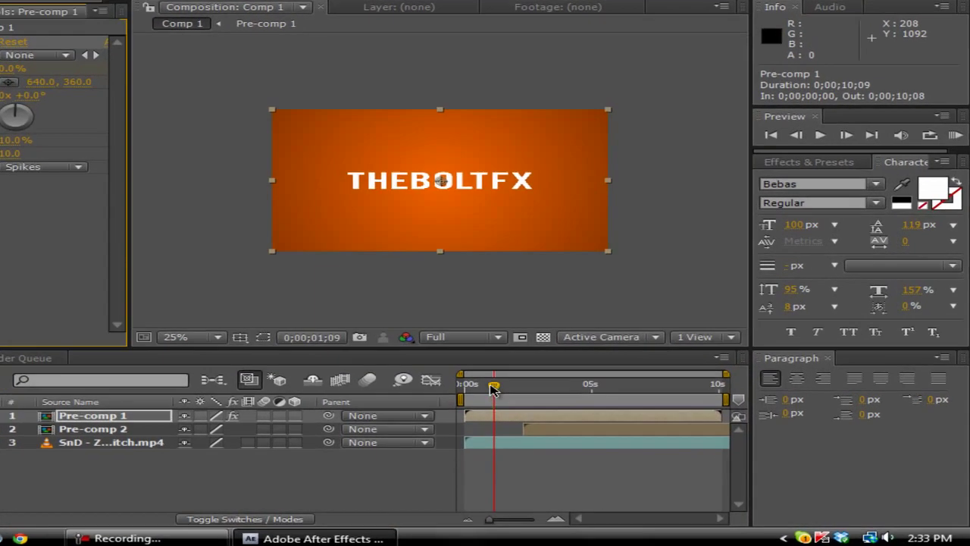
Slide Pre-comp 2 so its in-point snaps to the playhead at 0;00;01;32
{"action": "mouse_move", "coordinate": [533, 394]}
{"action": "left_mouse_down"}
{"action": "mouse_move", "coordinate": [512, 396]}
{"action": "mouse_move", "coordinate": [522, 401]}
{"action": "left_mouse_up"}
{"action": "left_click_drag", "start_coordinate": [252, 341], "coordinate": [299, 347]}
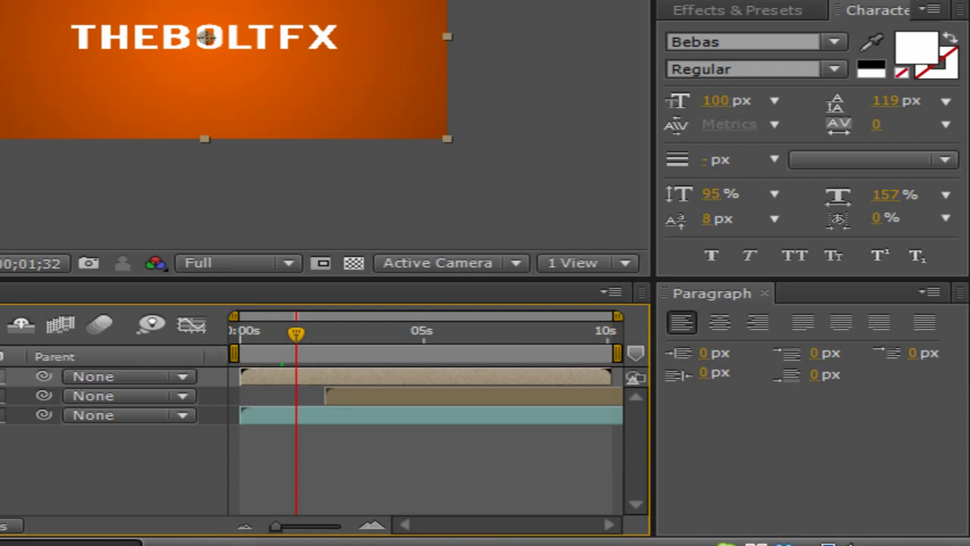
{"action": "left_click_drag", "start_coordinate": [356, 406], "coordinate": [326, 400]}
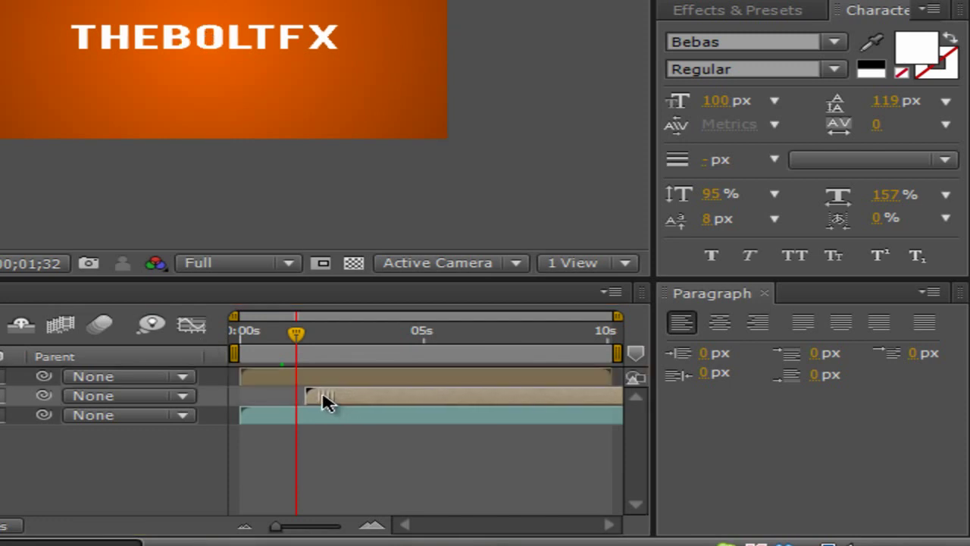
{"action": "left_click_drag", "start_coordinate": [275, 525], "coordinate": [340, 526]}
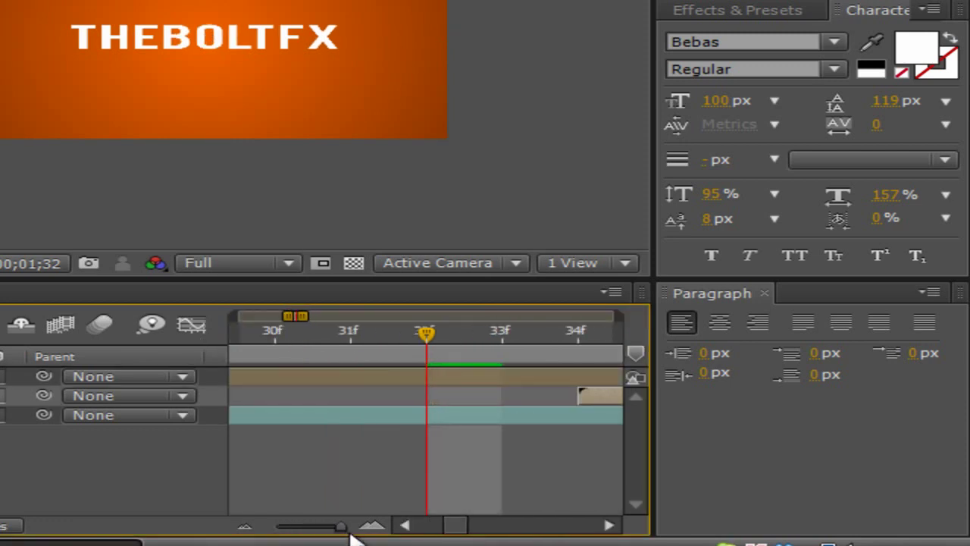
{"action": "left_click_drag", "start_coordinate": [591, 394], "coordinate": [457, 392]}
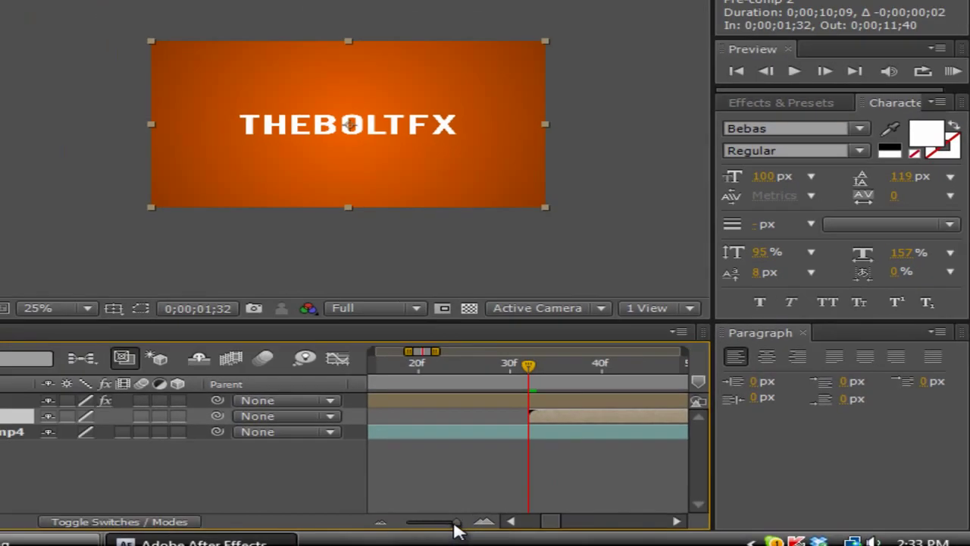
{"action": "left_click_drag", "start_coordinate": [456, 523], "coordinate": [406, 523]}
Apply CC Jaws to Pre-comp 2 and move it above Pre-comp 1
{"action": "left_click", "coordinate": [201, 20]}
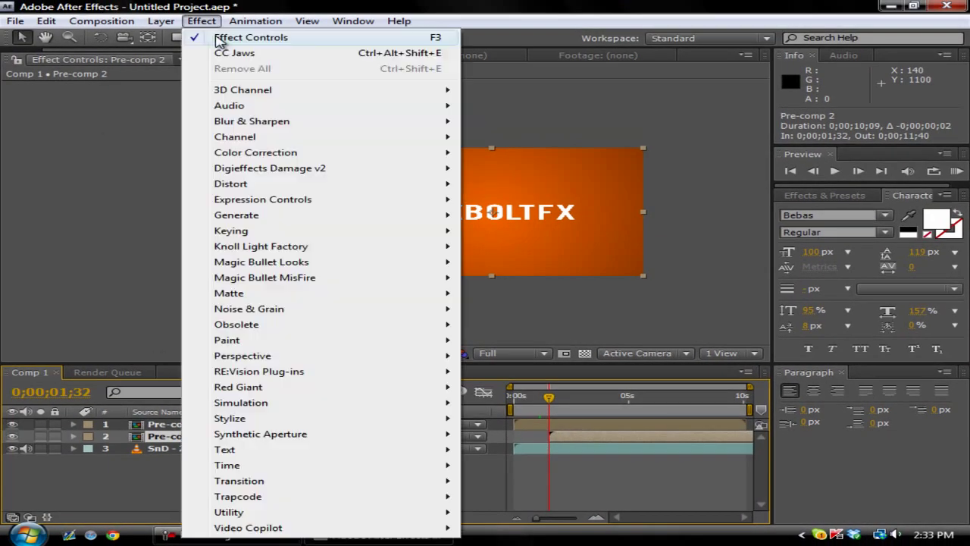
{"action": "mouse_move", "coordinate": [448, 481]}
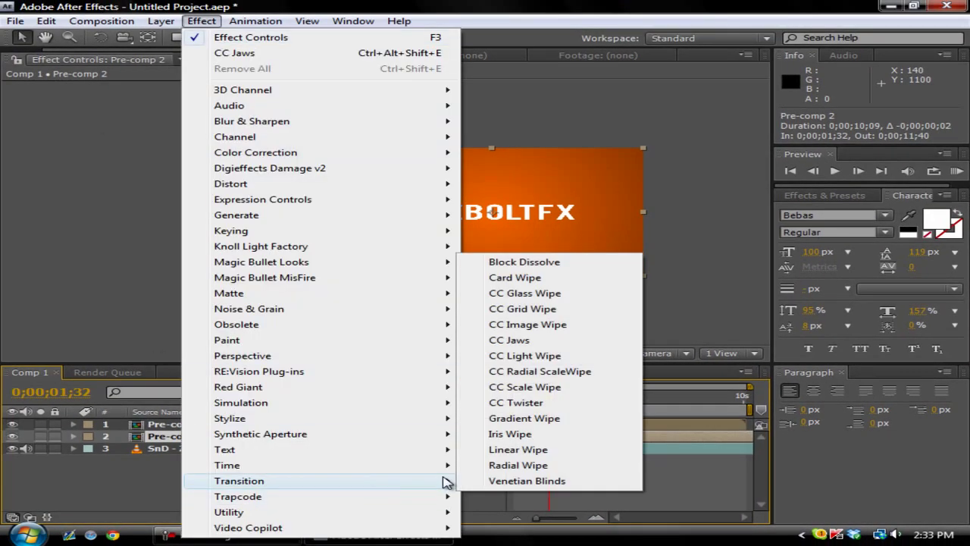
{"action": "left_click", "coordinate": [515, 339]}
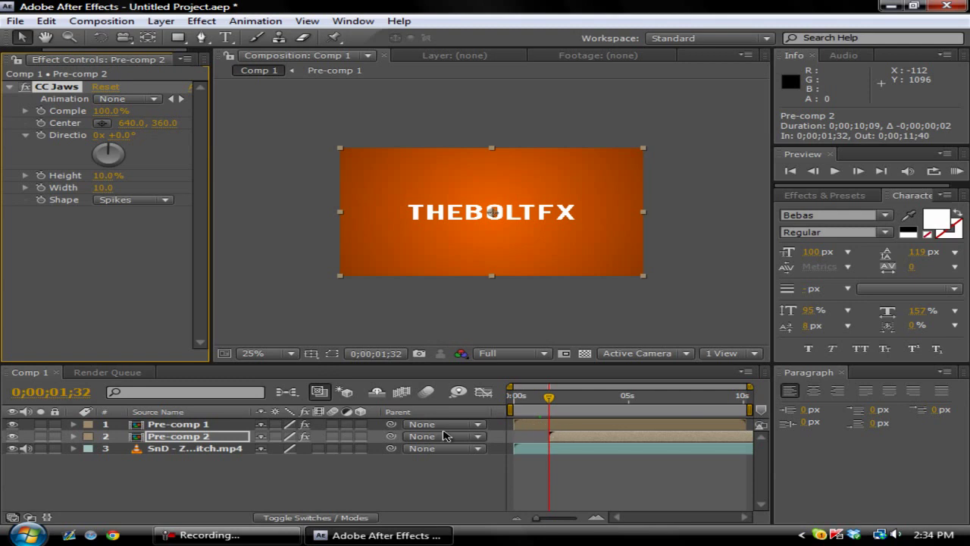
{"action": "left_click_drag", "start_coordinate": [155, 434], "coordinate": [178, 424]}
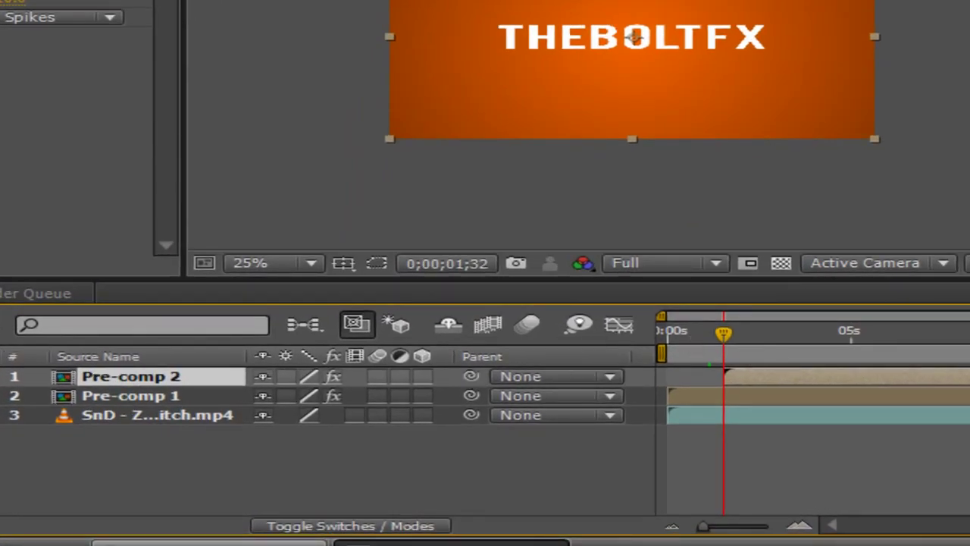
Scrub the playhead to preview, ending near 0;00;01;49
{"action": "left_click_drag", "start_coordinate": [723, 334], "coordinate": [801, 350]}
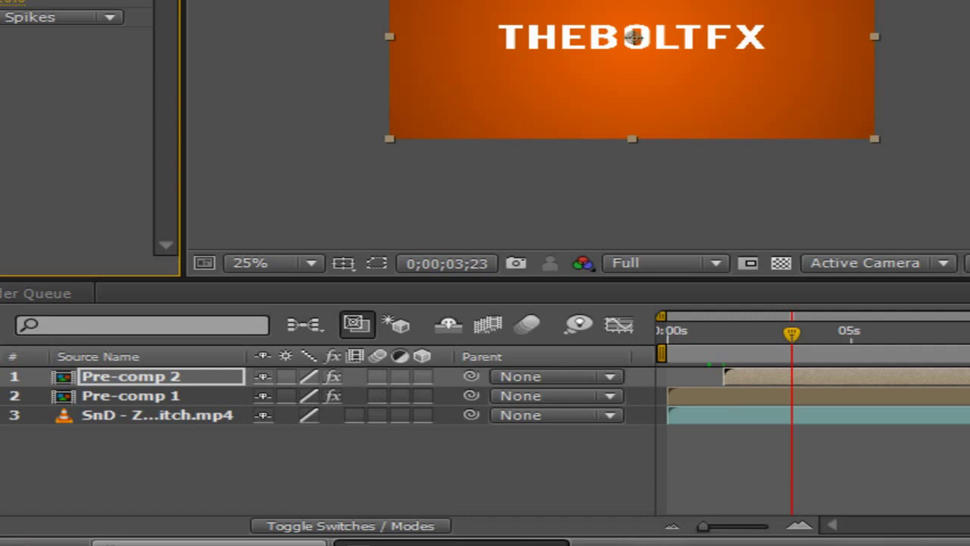
{"action": "left_click_drag", "start_coordinate": [793, 334], "coordinate": [739, 329]}
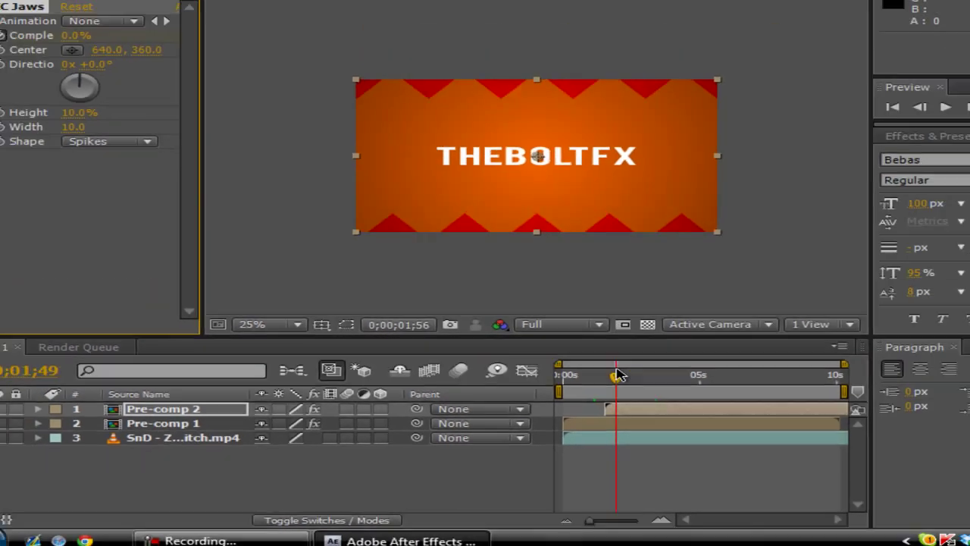
{"action": "mouse_move", "coordinate": [620, 375]}
{"action": "left_mouse_down"}
{"action": "mouse_move", "coordinate": [585, 381]}
{"action": "mouse_move", "coordinate": [615, 382]}
{"action": "left_mouse_up"}
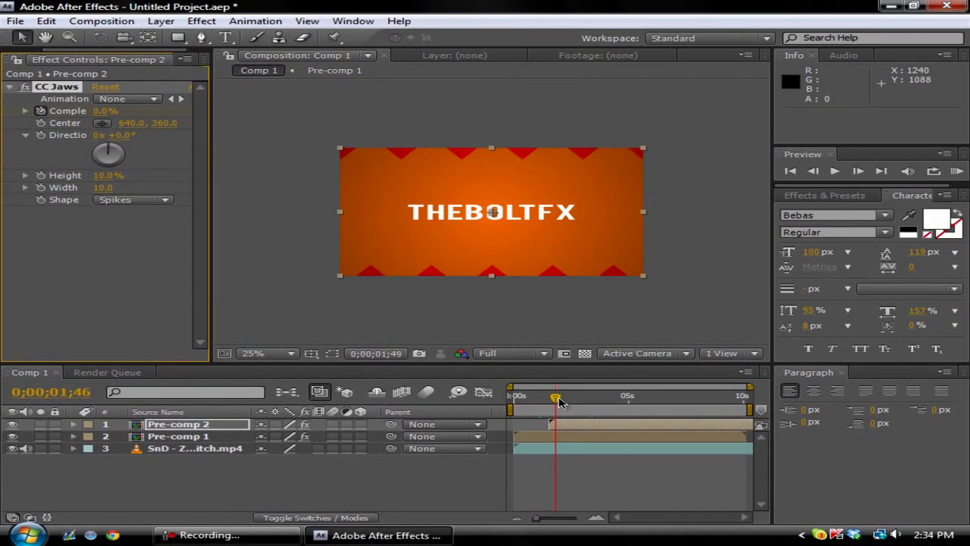
Zoom the timeline in and reveal Pre-comp 2's CC Jaws properties under Effects
{"action": "left_click_drag", "start_coordinate": [535, 518], "coordinate": [572, 518]}
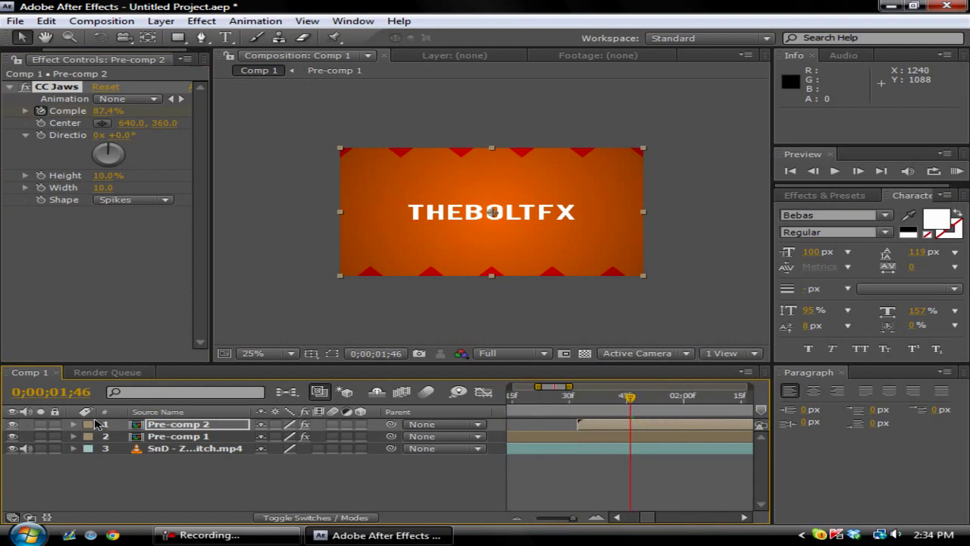
{"action": "left_click", "coordinate": [72, 426]}
{"action": "left_click", "coordinate": [90, 437]}
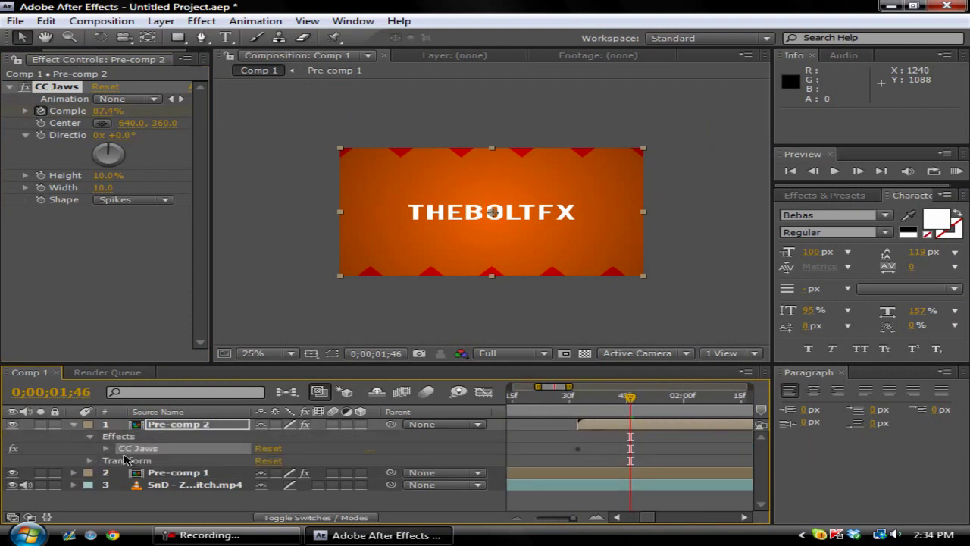
{"action": "left_click", "coordinate": [106, 456]}
{"action": "left_click", "coordinate": [105, 448]}
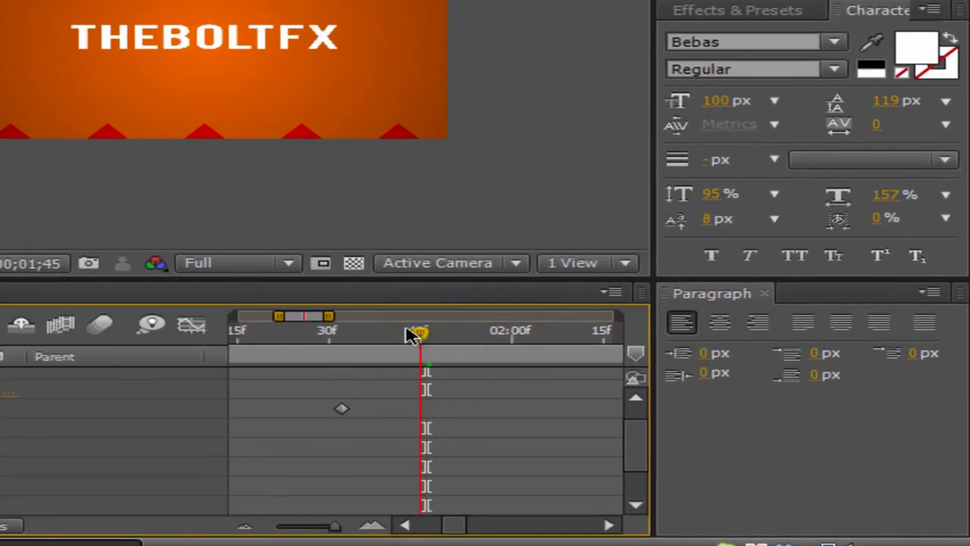
Check the two Completion keyframes between about 0;00;01;34 and where BYRATTY shows
{"action": "left_click_drag", "start_coordinate": [630, 395], "coordinate": [559, 407]}
{"action": "left_click_drag", "start_coordinate": [313, 348], "coordinate": [482, 363]}
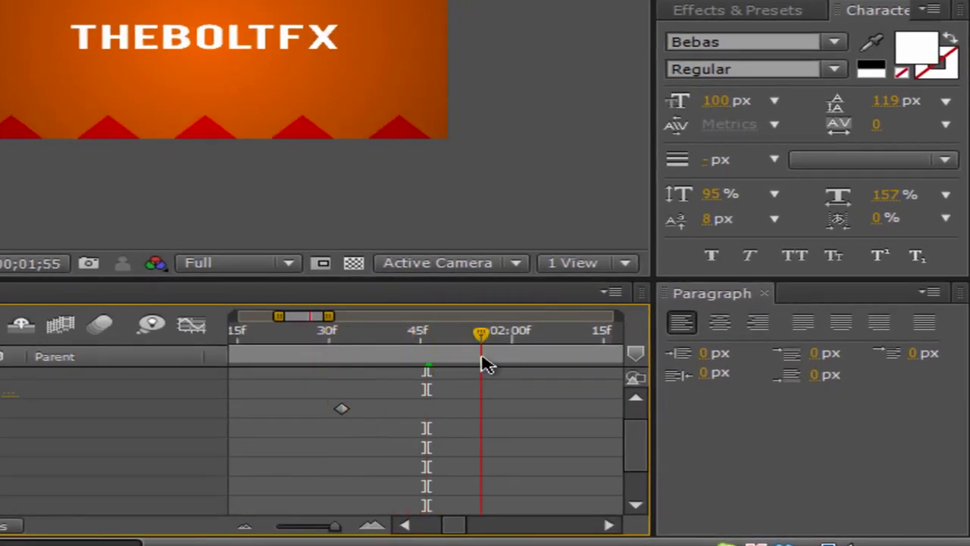
{"action": "left_click_drag", "start_coordinate": [333, 525], "coordinate": [310, 535]}
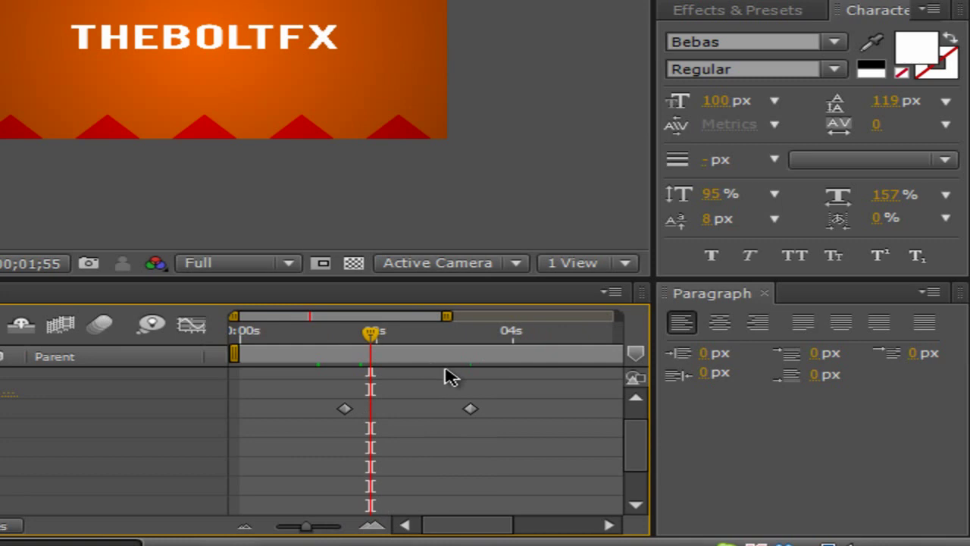
{"action": "left_click", "coordinate": [469, 409]}
{"action": "left_click_drag", "start_coordinate": [372, 333], "coordinate": [471, 357]}
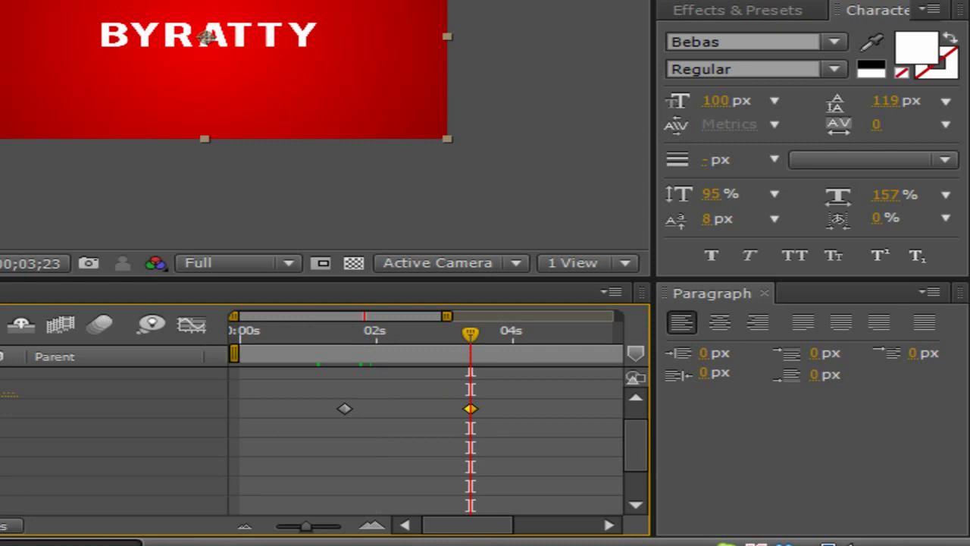
{"action": "left_click", "coordinate": [470, 447]}
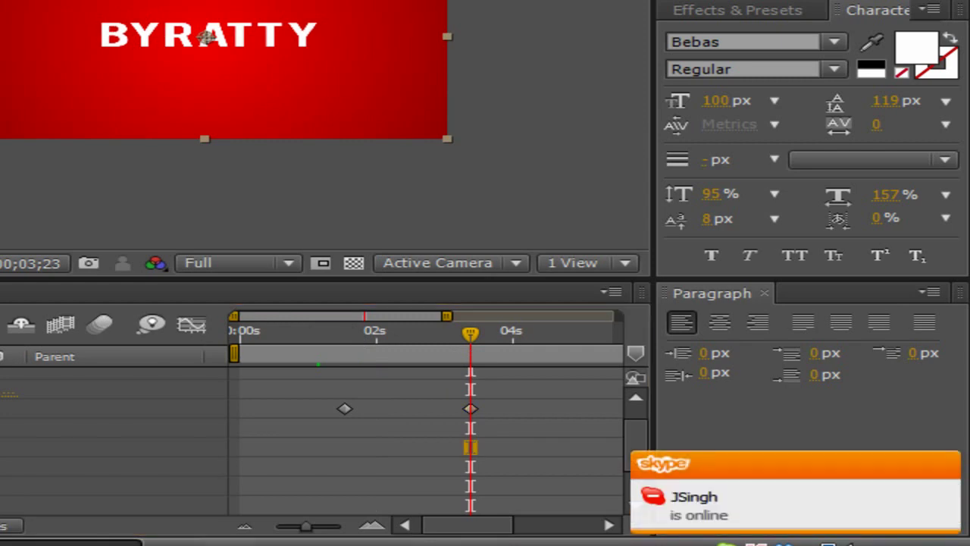
Preview the -90° jaws wipe from the start through about 0;00;04;08
{"action": "left_click_drag", "start_coordinate": [462, 341], "coordinate": [320, 334]}
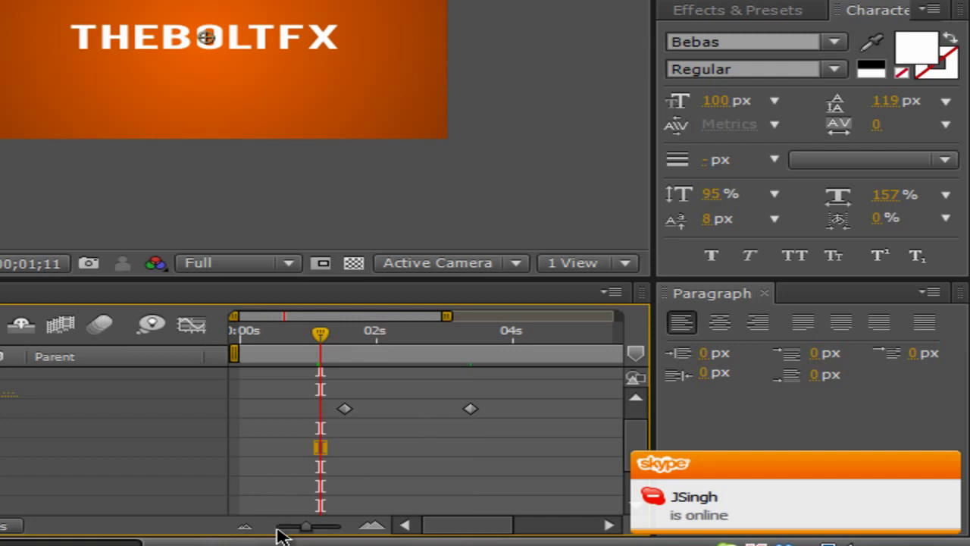
{"action": "left_click_drag", "start_coordinate": [305, 526], "coordinate": [276, 526]}
{"action": "left_click_drag", "start_coordinate": [262, 339], "coordinate": [330, 353]}
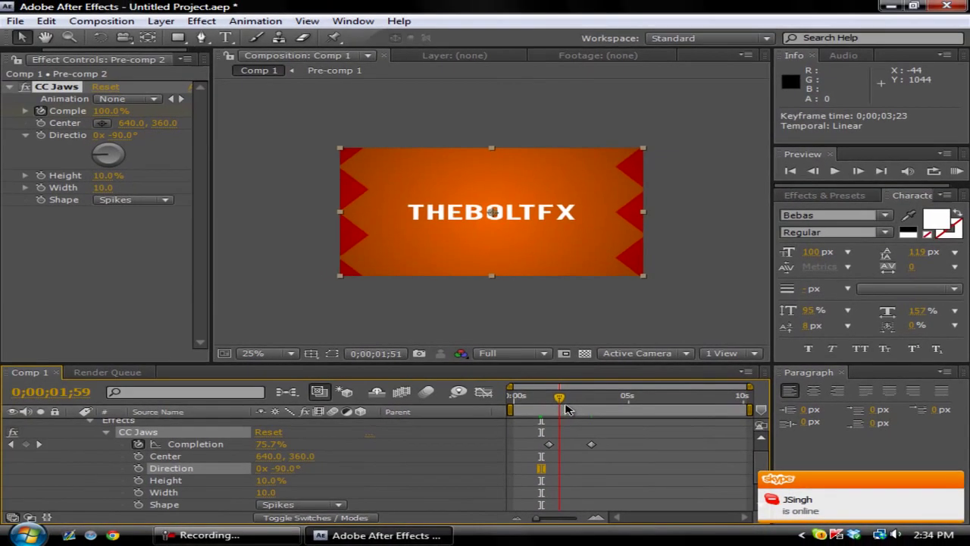
{"action": "left_click_drag", "start_coordinate": [567, 409], "coordinate": [611, 420]}
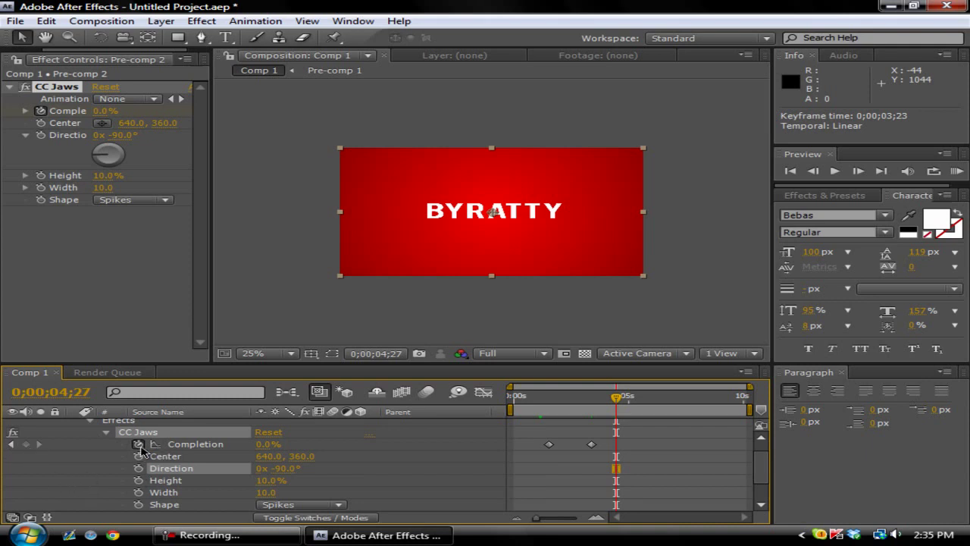
Keyframe Completion at 0% on 0;00;04;27 and 100% on 0;00;06;26
{"action": "left_click", "coordinate": [25, 444]}
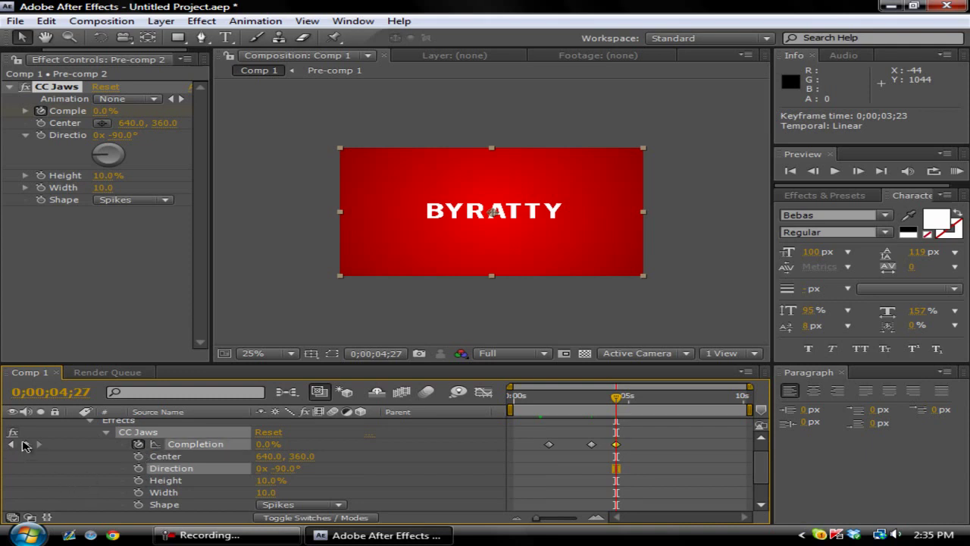
{"action": "left_click", "coordinate": [619, 397]}
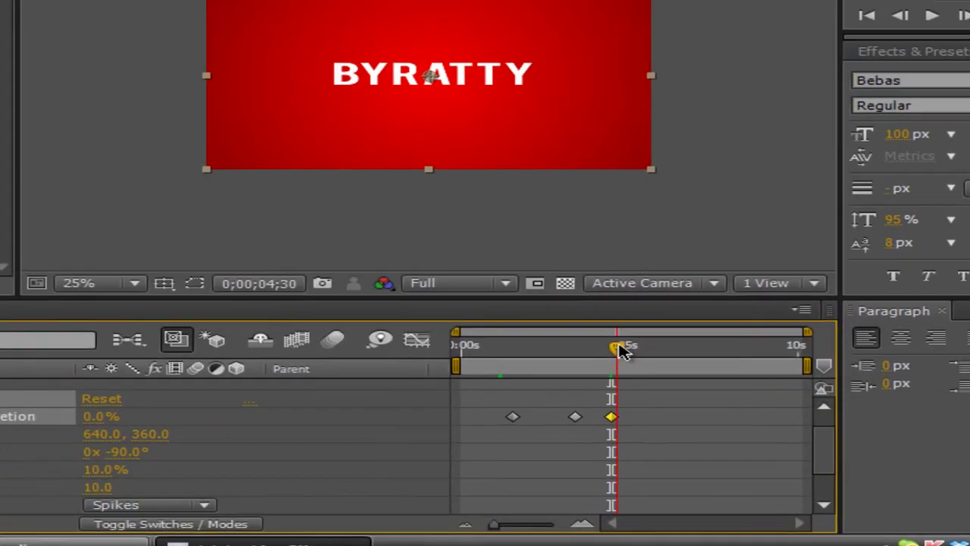
{"action": "left_click_drag", "start_coordinate": [619, 347], "coordinate": [683, 337]}
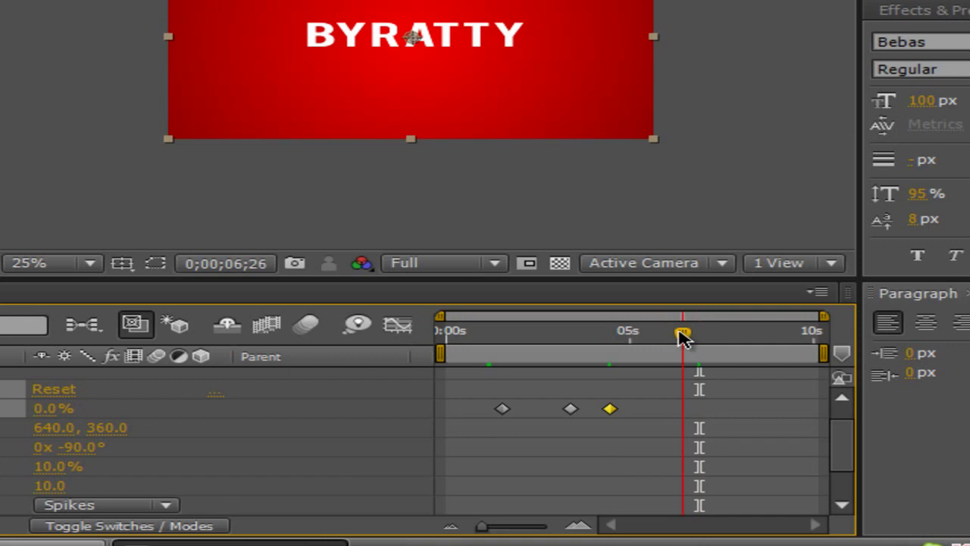
{"action": "left_click", "coordinate": [47, 407]}
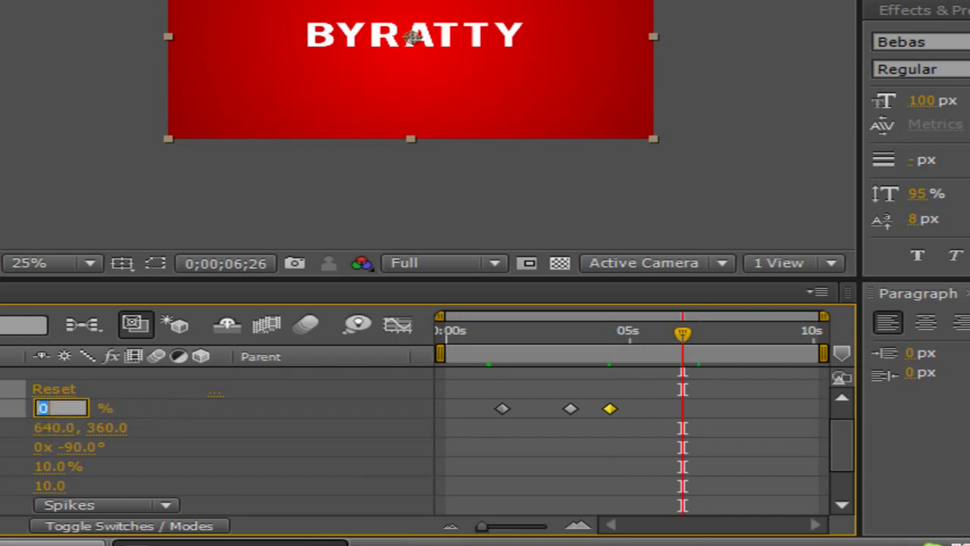
{"action": "key", "text": "Return"}
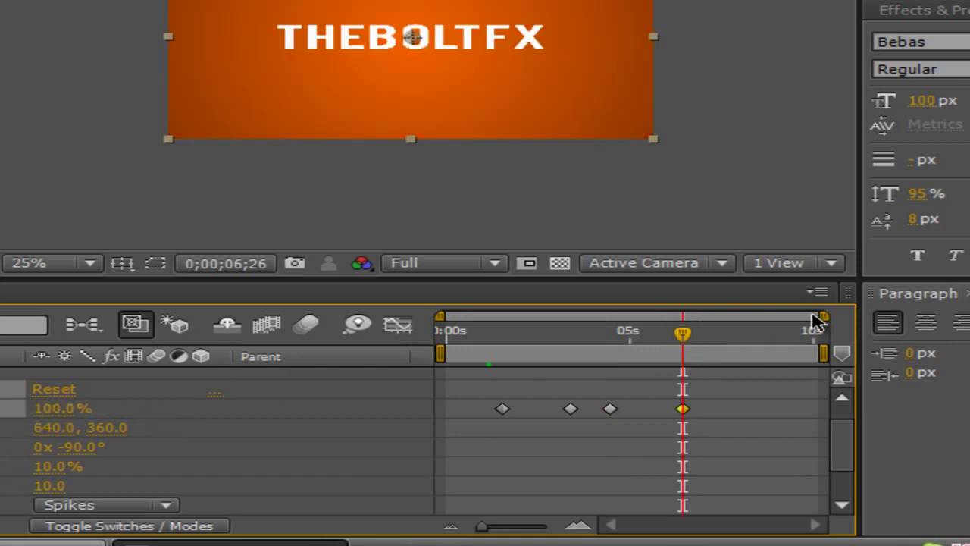
Set the jaws Direction back to 0° and preview the wipe back to THEBOLTFX
{"action": "left_click_drag", "start_coordinate": [446, 331], "coordinate": [683, 355]}
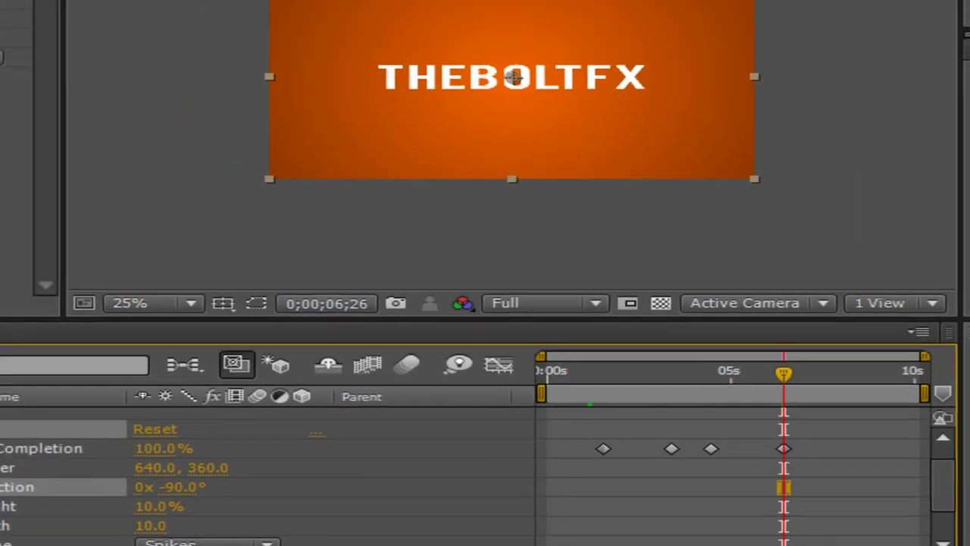
{"action": "left_click", "coordinate": [0, 0]}
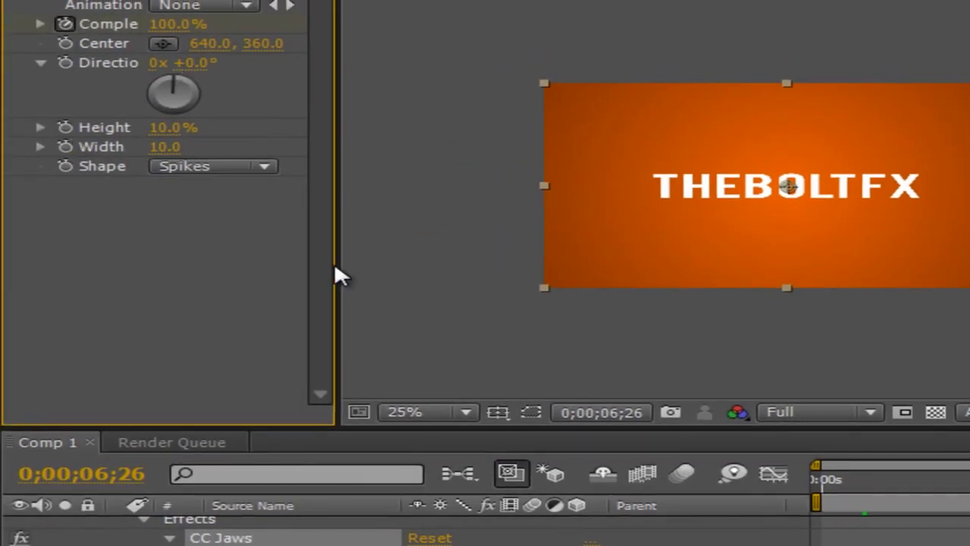
{"action": "left_click_drag", "start_coordinate": [936, 484], "coordinate": [839, 482]}
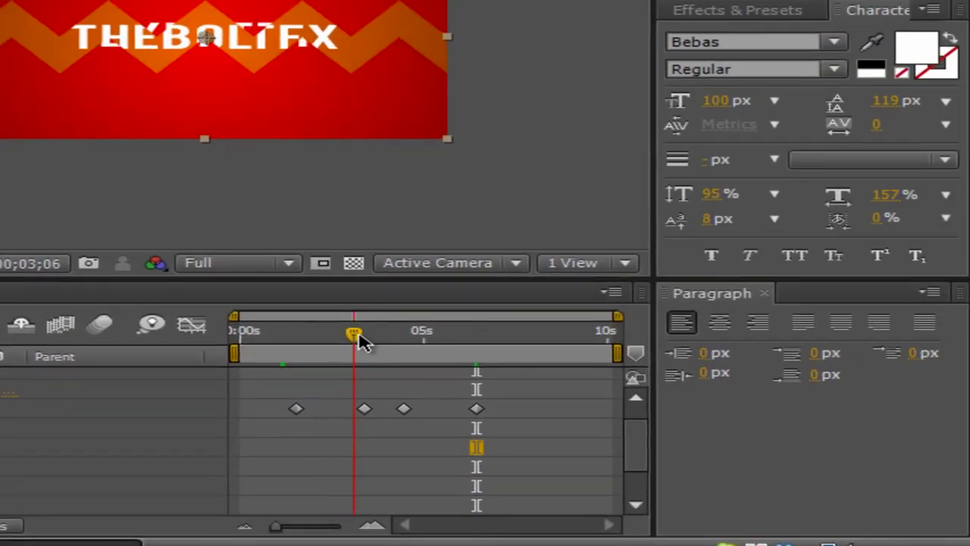
{"action": "left_click_drag", "start_coordinate": [364, 341], "coordinate": [296, 331]}
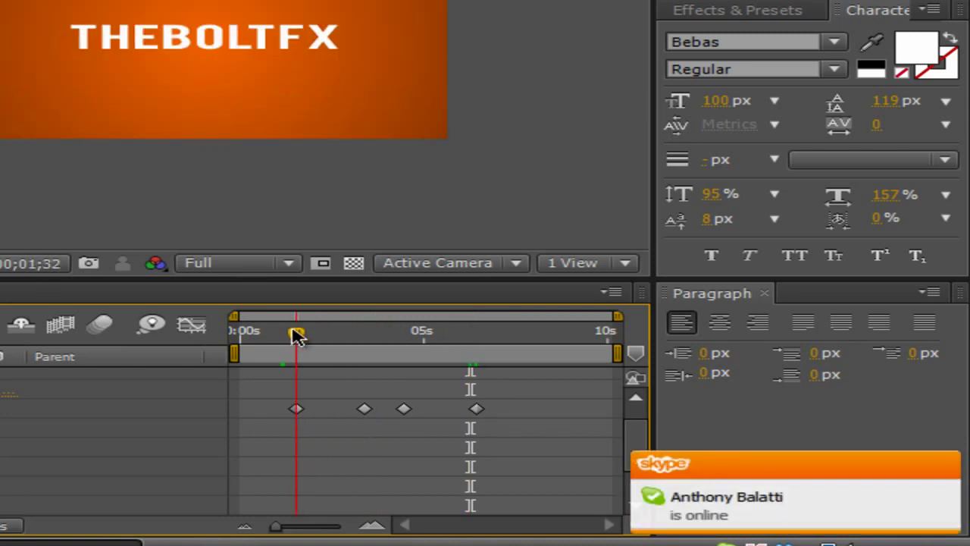
Select CC Jaws Direction and jump to the Completion keyframe at 0;00;04;27
{"action": "left_click", "coordinate": [294, 409]}
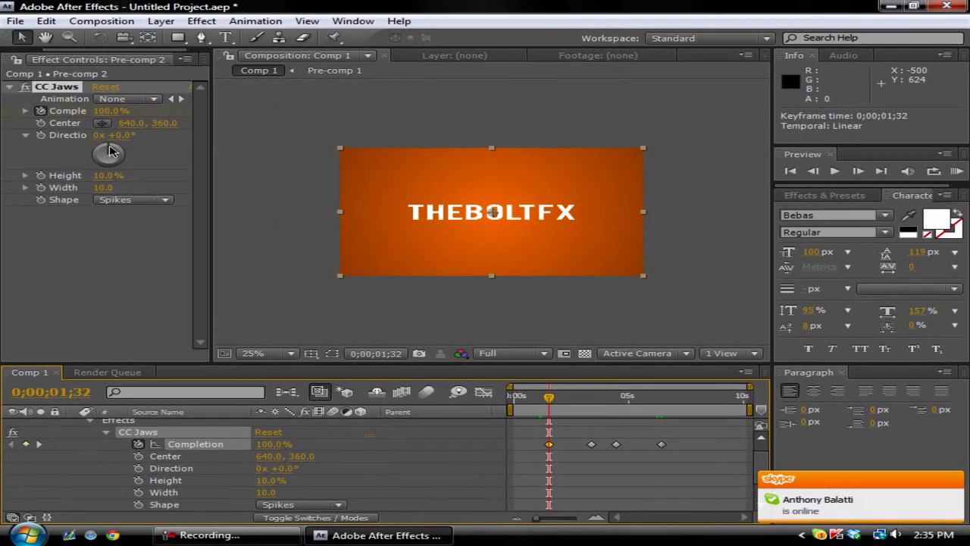
{"action": "left_click", "coordinate": [96, 159]}
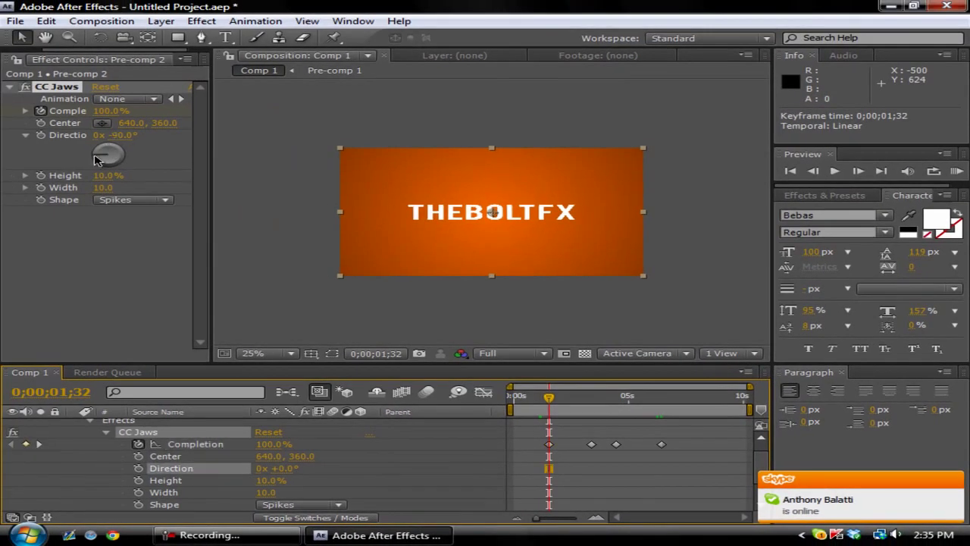
{"action": "left_click_drag", "start_coordinate": [563, 398], "coordinate": [619, 449]}
{"action": "left_click", "coordinate": [617, 445]}
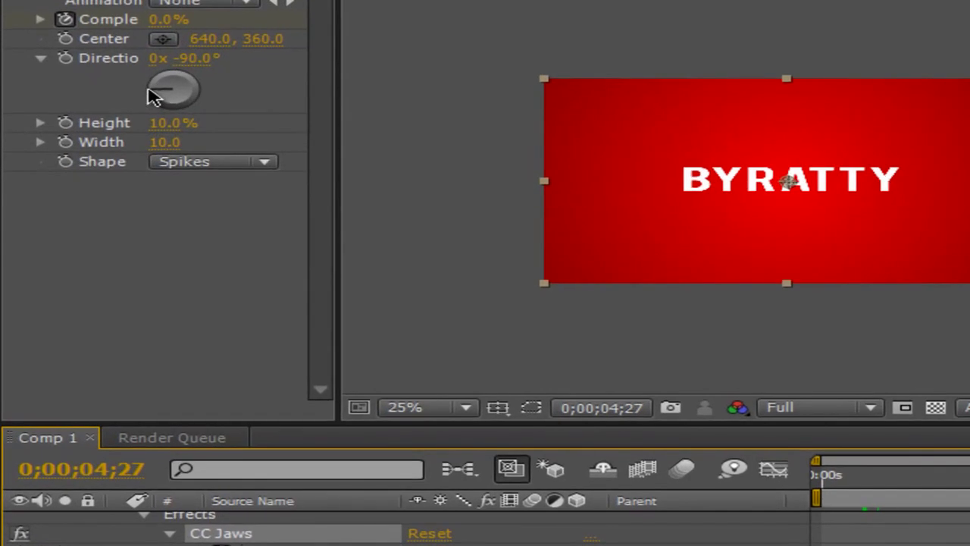
Rotate the Direction dial to key the zigzag angle at 4;27, previewing 0° and -45°
{"action": "left_click_drag", "start_coordinate": [152, 86], "coordinate": [173, 78]}
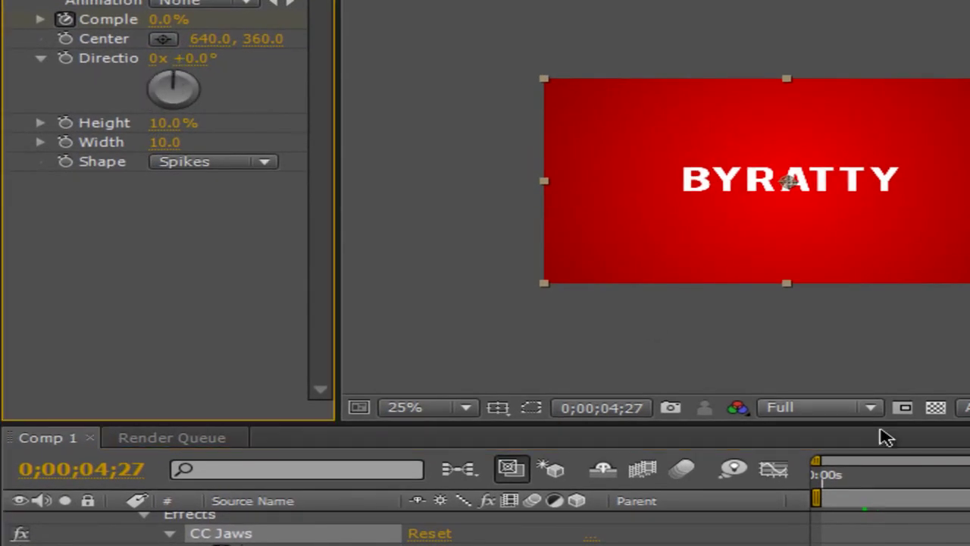
{"action": "mouse_move", "coordinate": [957, 487]}
{"action": "left_mouse_down"}
{"action": "mouse_move", "coordinate": [967, 485]}
{"action": "mouse_move", "coordinate": [876, 480]}
{"action": "mouse_move", "coordinate": [969, 493]}
{"action": "left_mouse_up"}
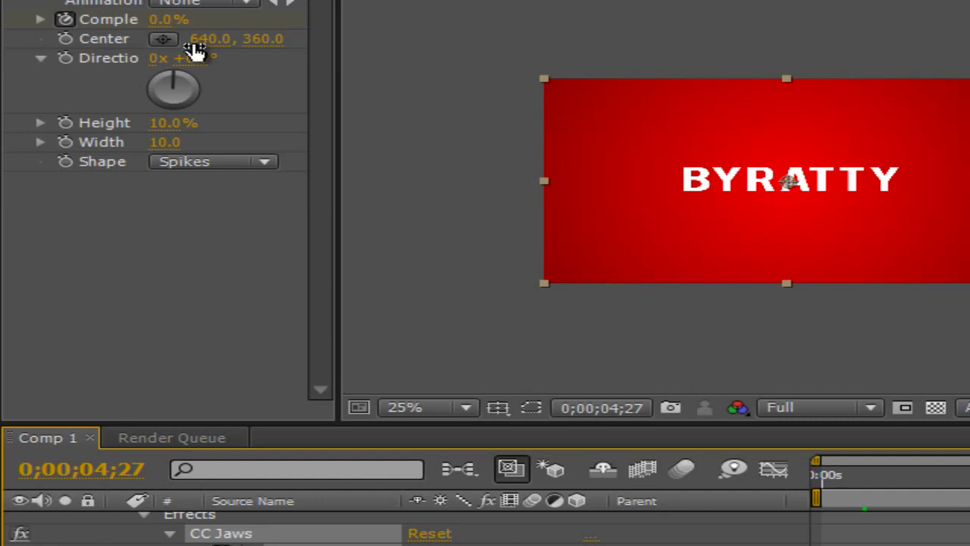
{"action": "left_click_drag", "start_coordinate": [176, 80], "coordinate": [155, 77]}
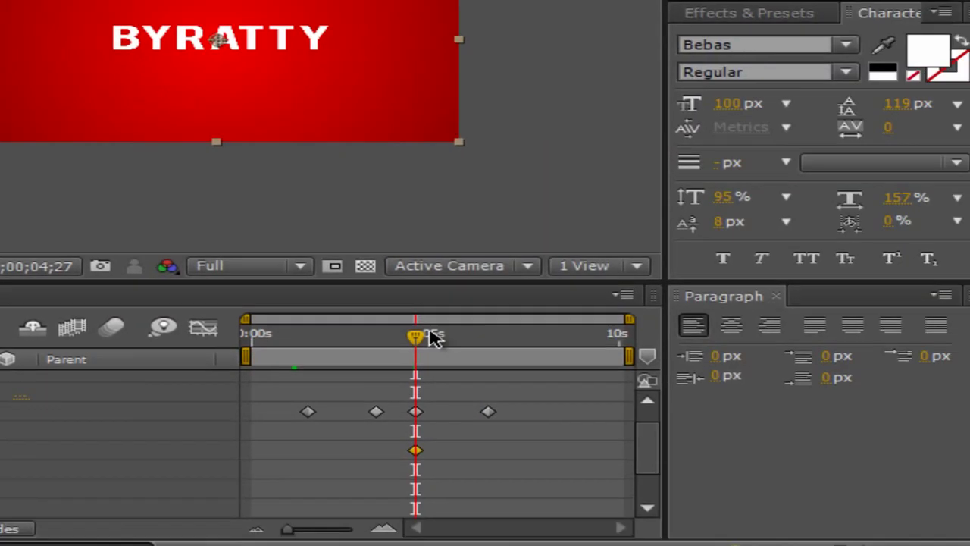
{"action": "left_click_drag", "start_coordinate": [422, 341], "coordinate": [482, 361]}
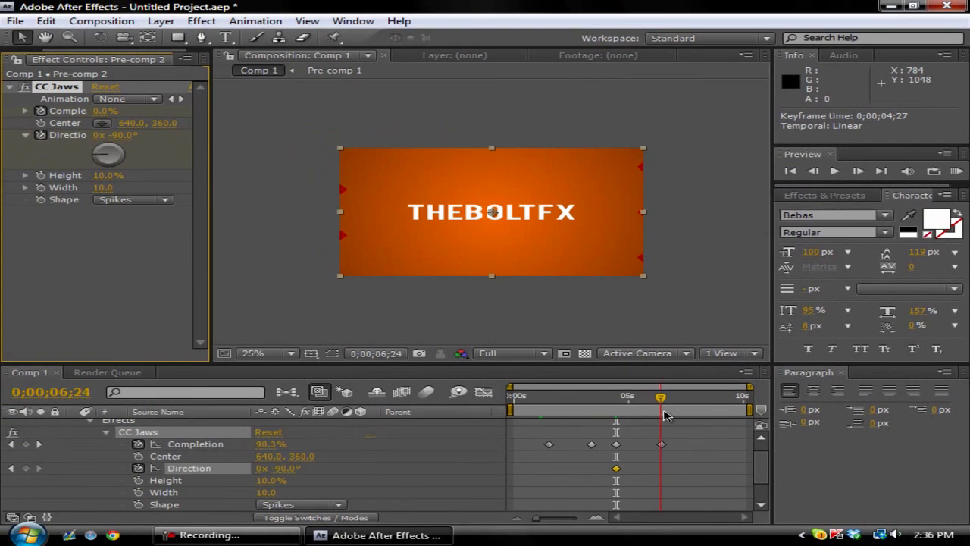
{"action": "left_click_drag", "start_coordinate": [664, 415], "coordinate": [675, 416]}
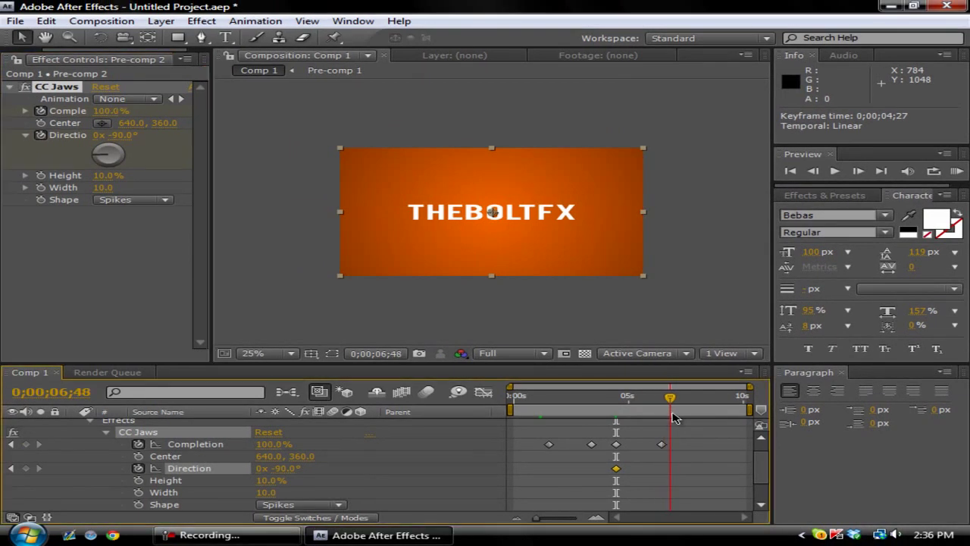
Collapse Pre-comp 2 and reveal Pre-comp 1's CC Jaws properties
{"action": "scroll", "coordinate": [90, 468], "scroll_direction": "up", "scroll_amount": 1}
{"action": "left_click", "coordinate": [74, 425]}
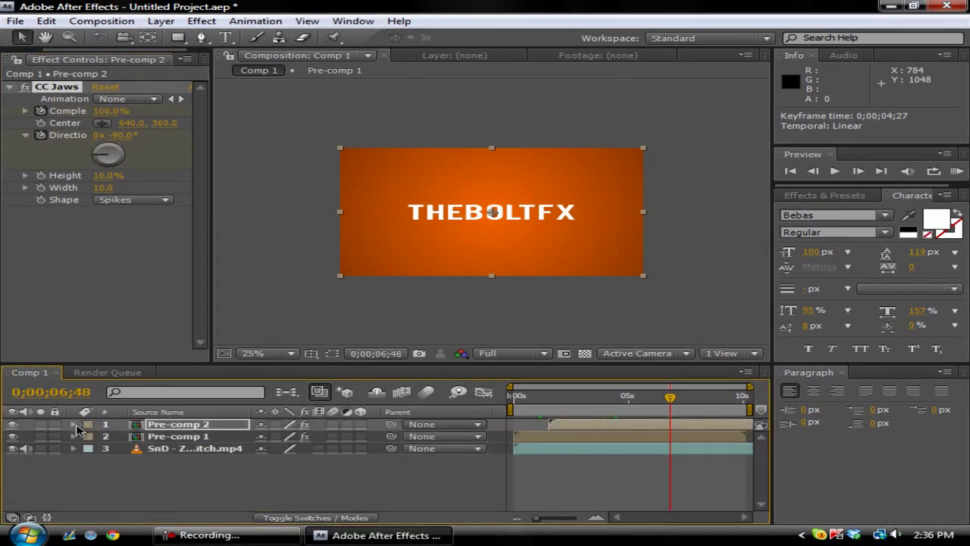
{"action": "left_click", "coordinate": [73, 437]}
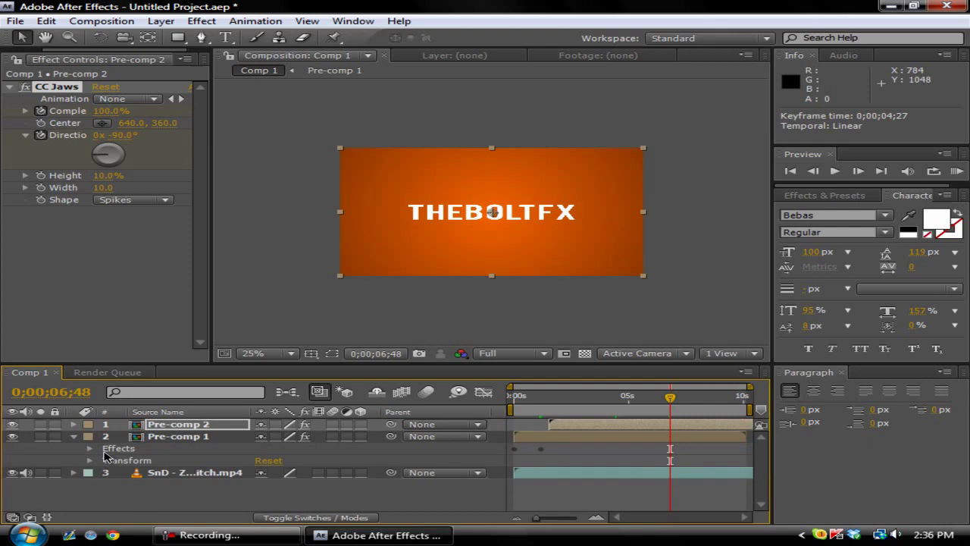
{"action": "left_click", "coordinate": [157, 440]}
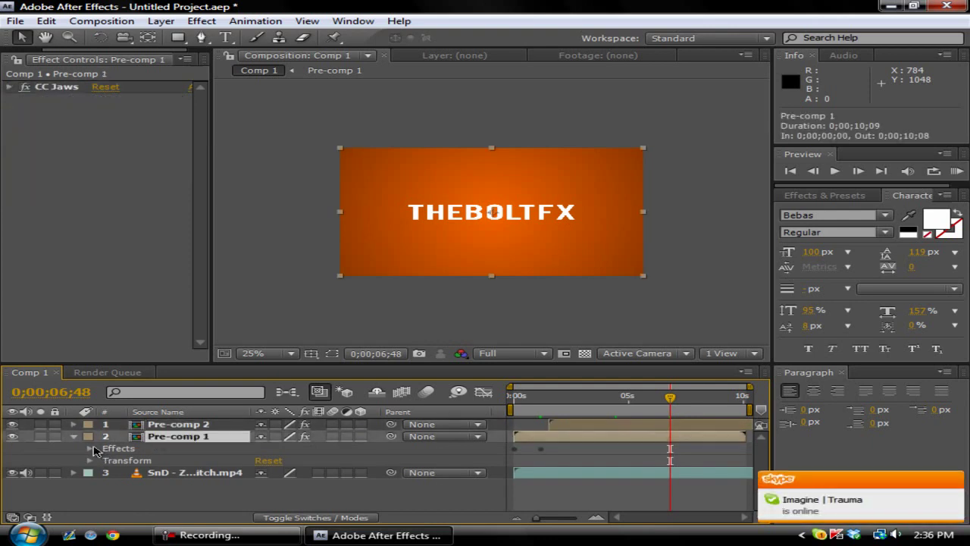
{"action": "left_click", "coordinate": [93, 449]}
{"action": "left_click", "coordinate": [106, 461]}
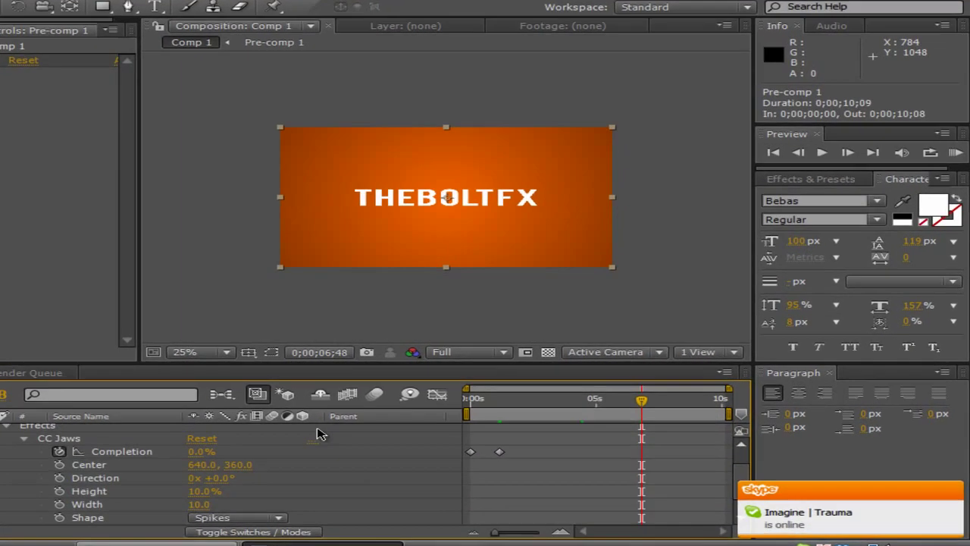
Find 0;00;06;24 frame by frame and add a 0% Completion keyframe there
{"action": "left_click_drag", "start_coordinate": [670, 396], "coordinate": [629, 403]}
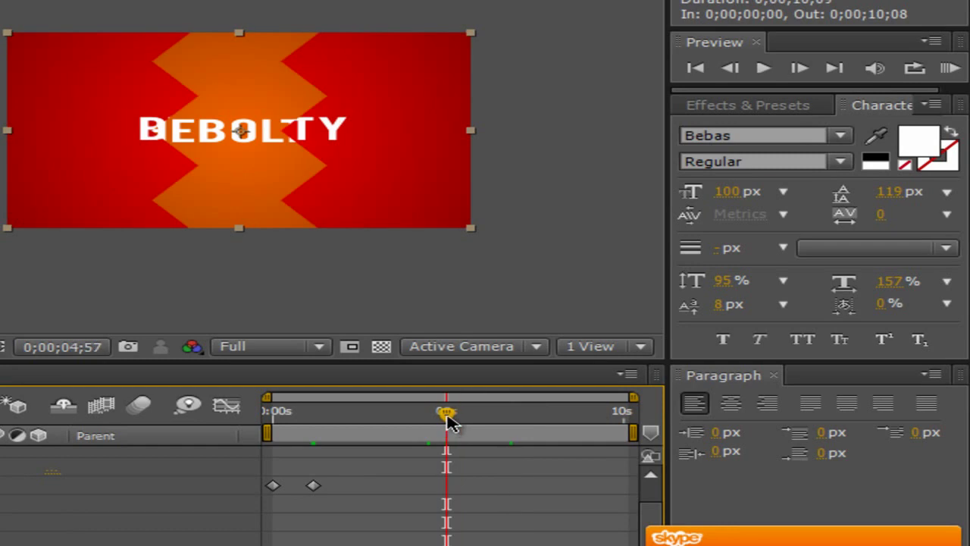
{"action": "left_click_drag", "start_coordinate": [447, 422], "coordinate": [500, 447]}
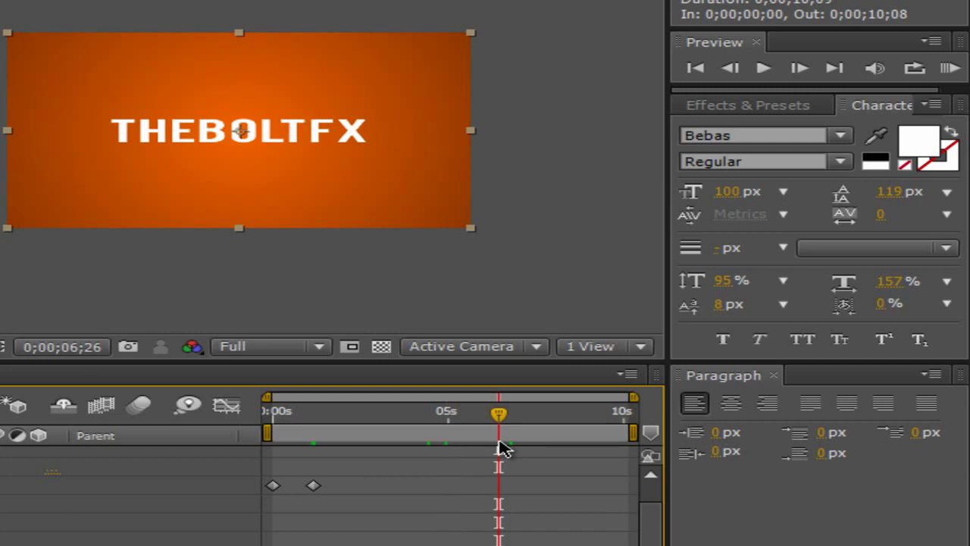
{"action": "left_click_drag", "start_coordinate": [385, 409], "coordinate": [498, 425]}
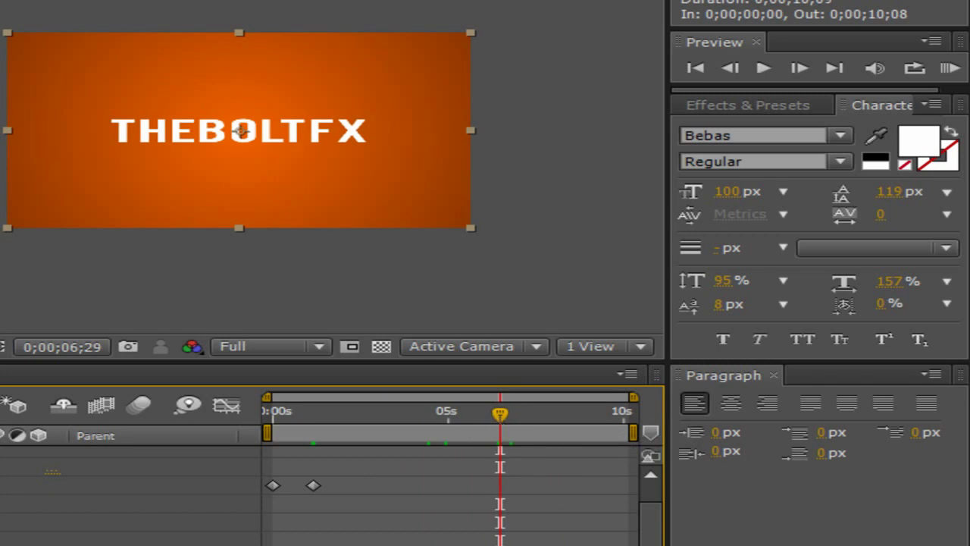
{"action": "left_click", "coordinate": [731, 69]}
{"action": "left_click", "coordinate": [731, 70]}
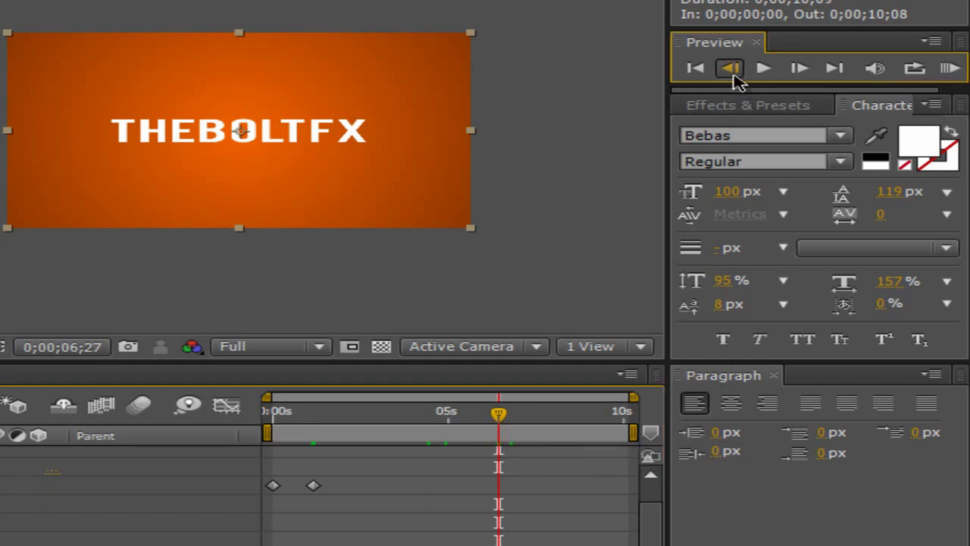
{"action": "left_click", "coordinate": [731, 69]}
{"action": "left_click", "coordinate": [731, 70]}
{"action": "left_click", "coordinate": [731, 70]}
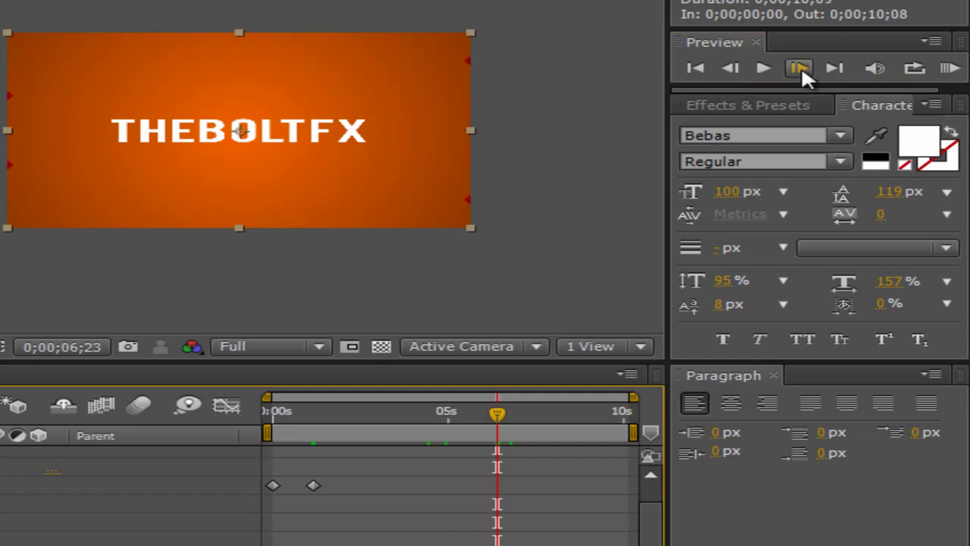
{"action": "left_click", "coordinate": [800, 70]}
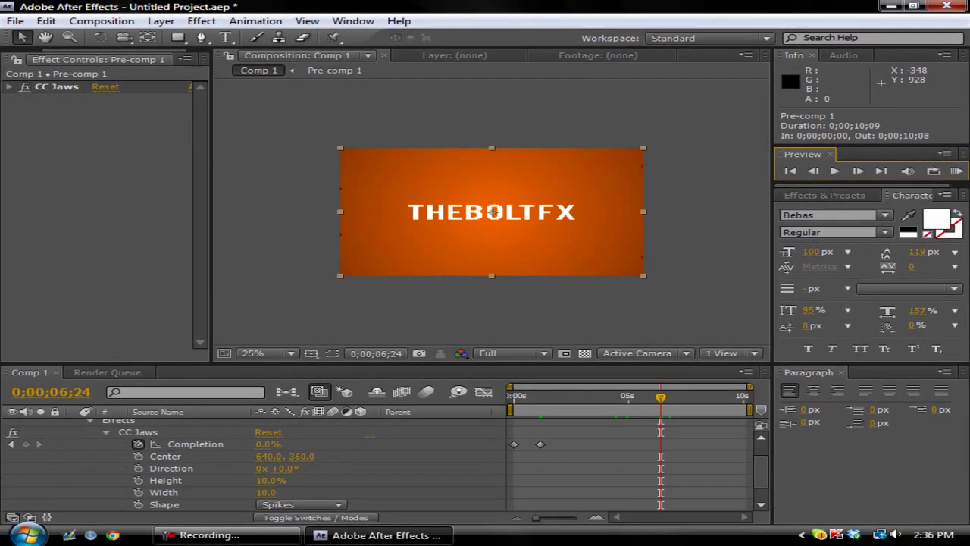
{"action": "left_click", "coordinate": [25, 446]}
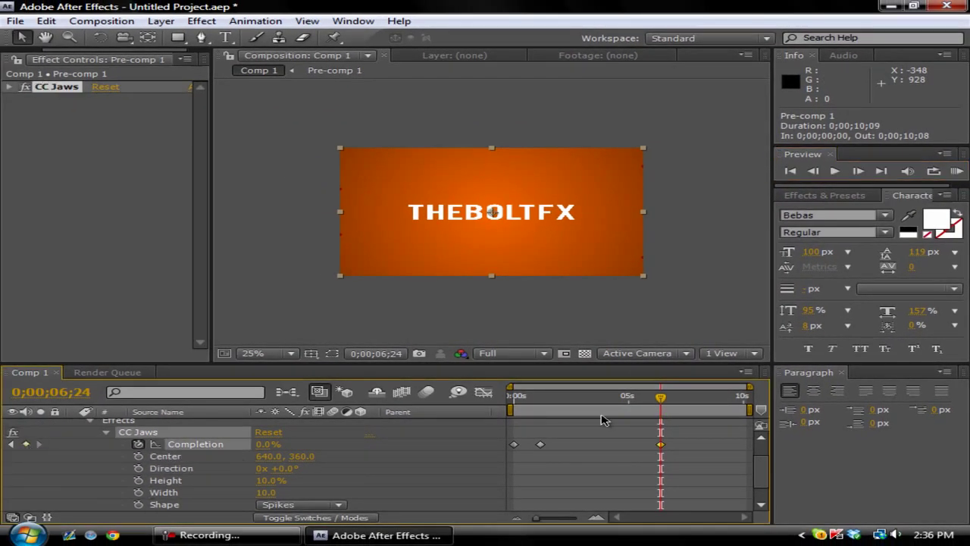
Set Completion to 100% at 0;00;09;00, then return to the timeline start
{"action": "left_click", "coordinate": [858, 171]}
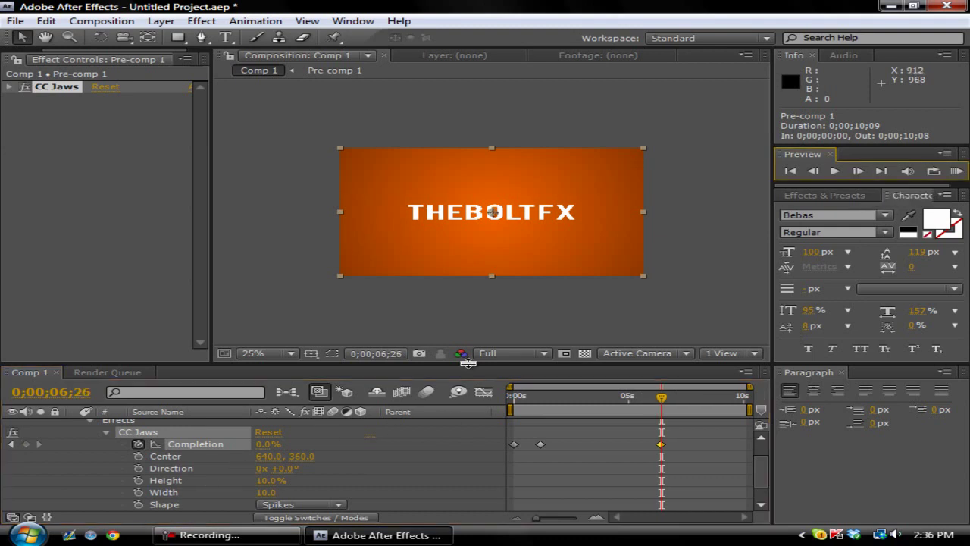
{"action": "left_click_drag", "start_coordinate": [675, 403], "coordinate": [720, 403]}
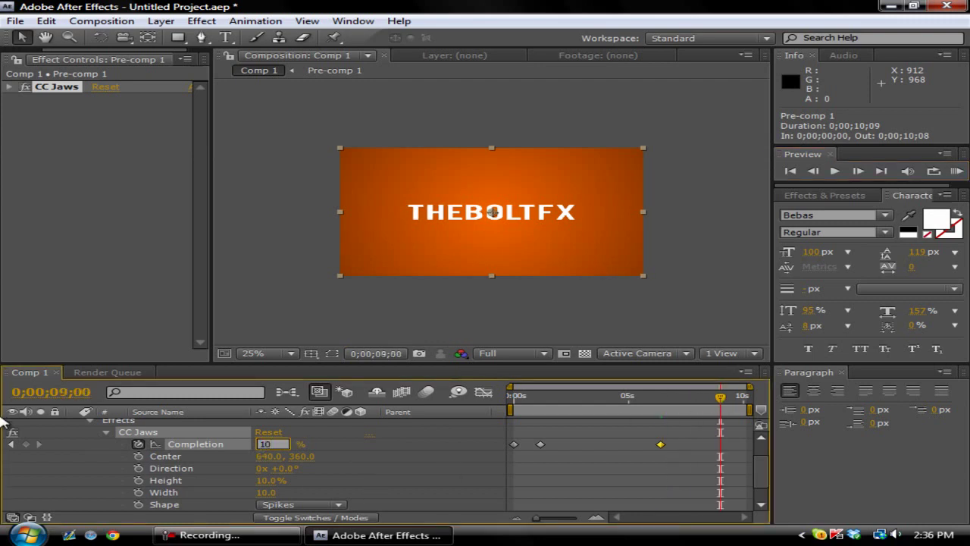
{"action": "key", "text": "Return"}
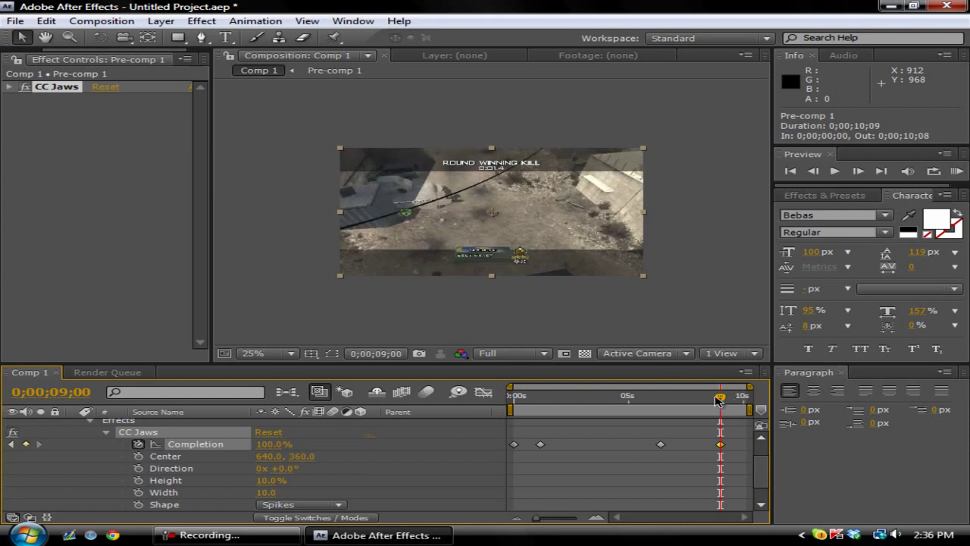
{"action": "key", "text": "Home"}
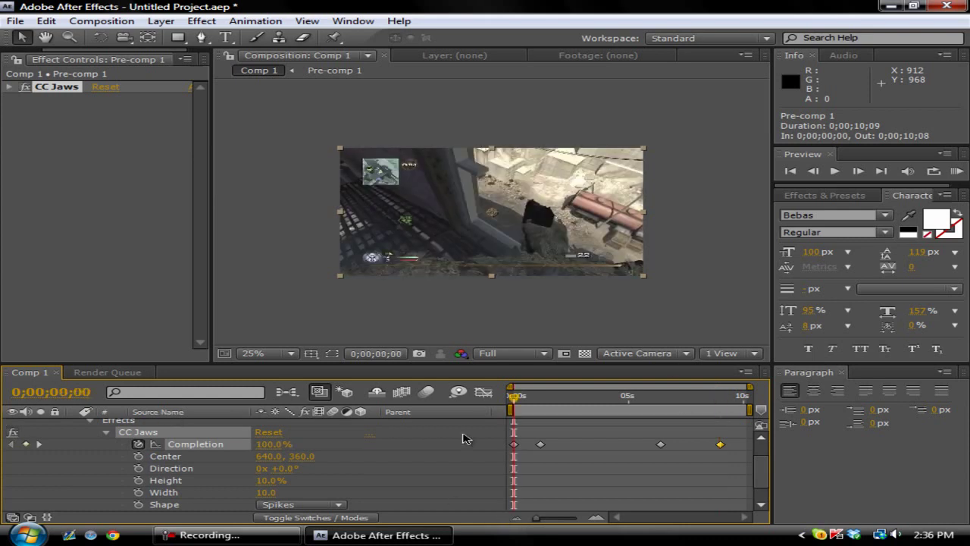
Collapse Pre-comp 1's properties and return to 0;00;00;00
{"action": "scroll", "coordinate": [174, 443], "scroll_direction": "up", "scroll_amount": 2}
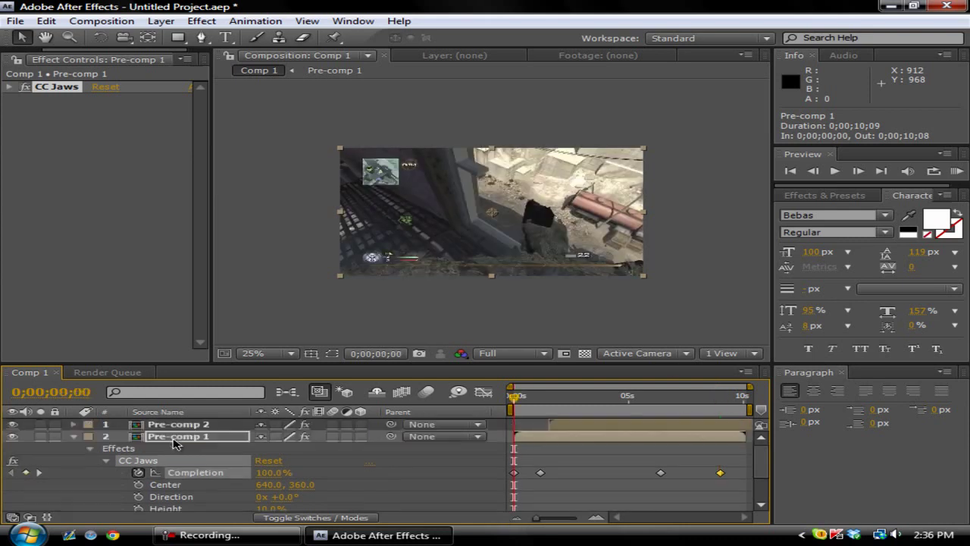
{"action": "left_click", "coordinate": [74, 436]}
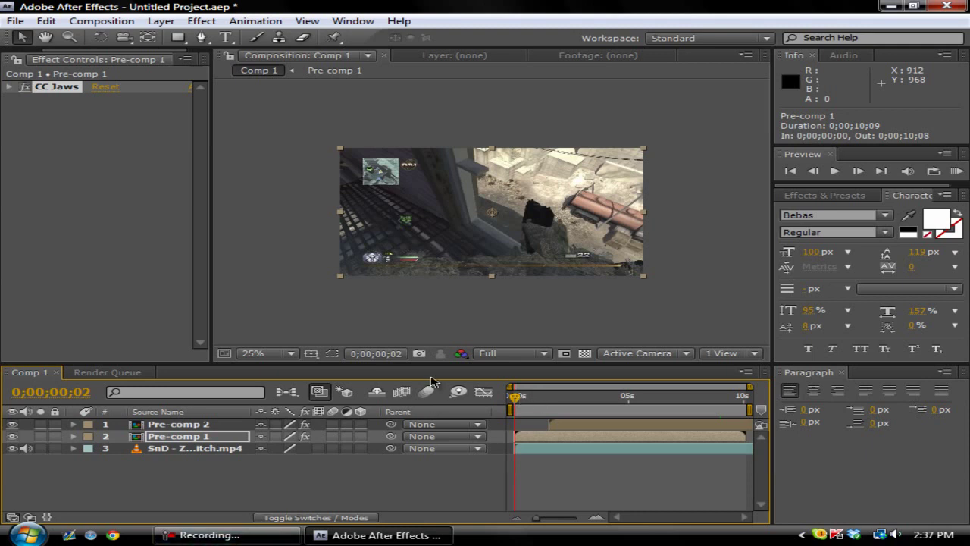
{"action": "key", "text": "Home"}
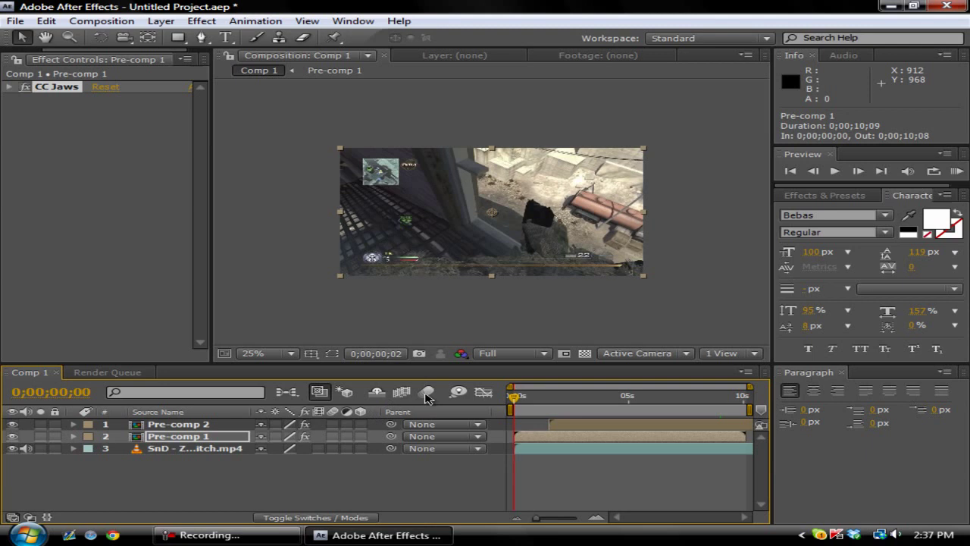
Scrub through the zigzag intro from orange THEBOLTFX to the red BYRATTY card
{"action": "left_click_drag", "start_coordinate": [515, 397], "coordinate": [758, 419]}
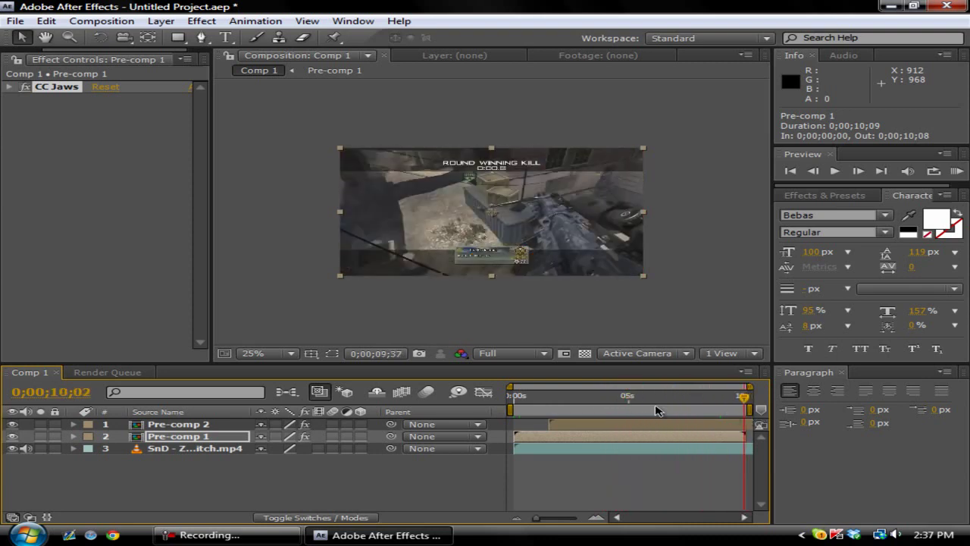
{"action": "left_click_drag", "start_coordinate": [515, 396], "coordinate": [537, 396]}
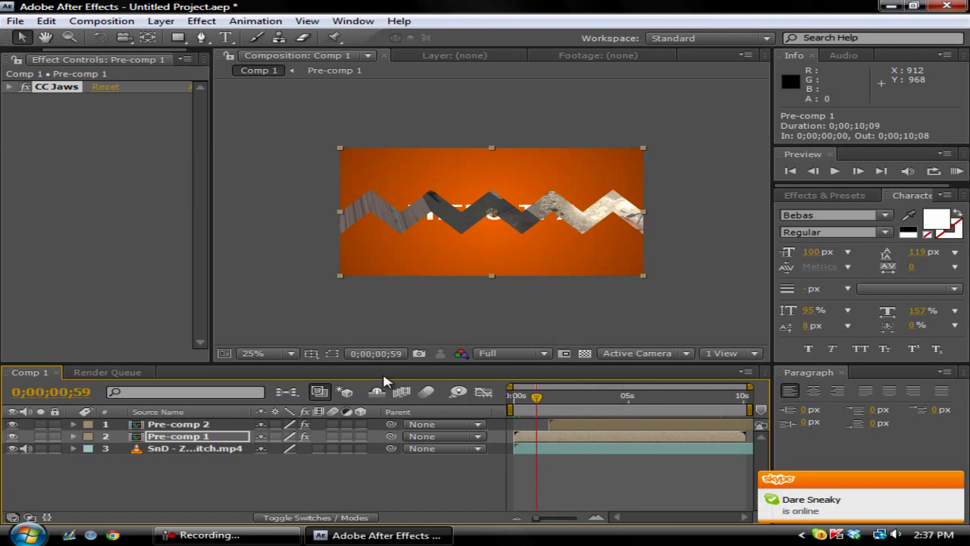
{"action": "mouse_move", "coordinate": [205, 535]}
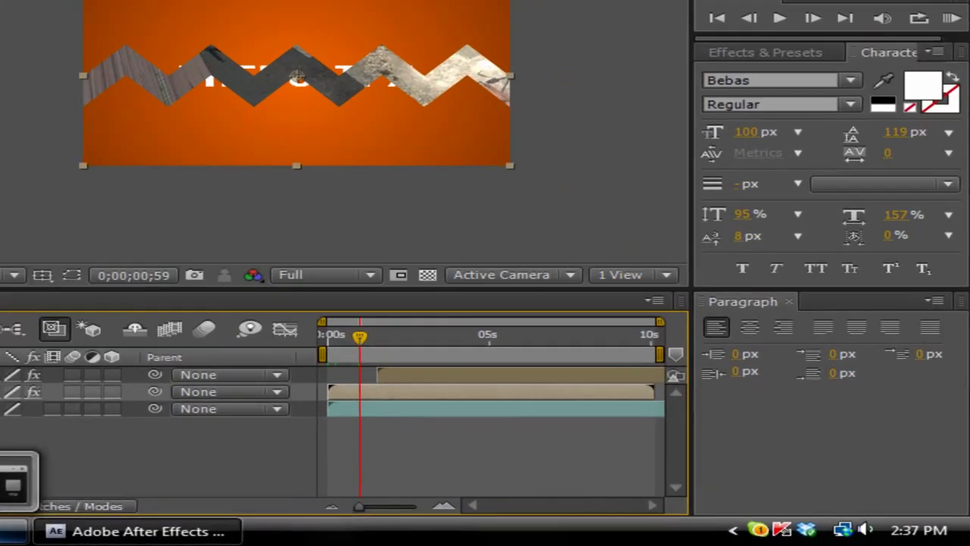
{"action": "left_click", "coordinate": [18, 479]}
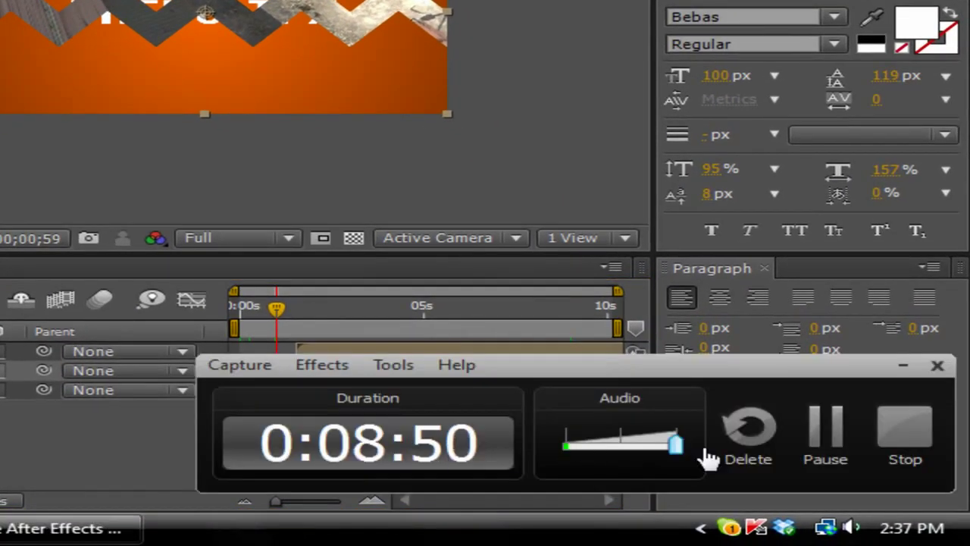